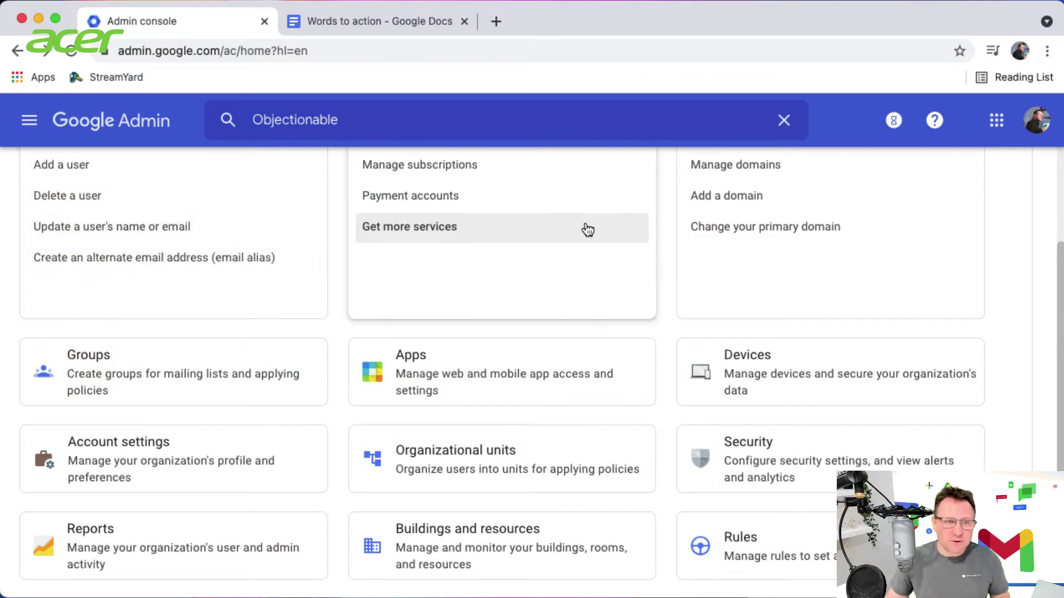
# Go to Apps > Google Workspace > Gmail settings and scroll to the Compliance section
pyautogui.scroll(3, 526, 294)
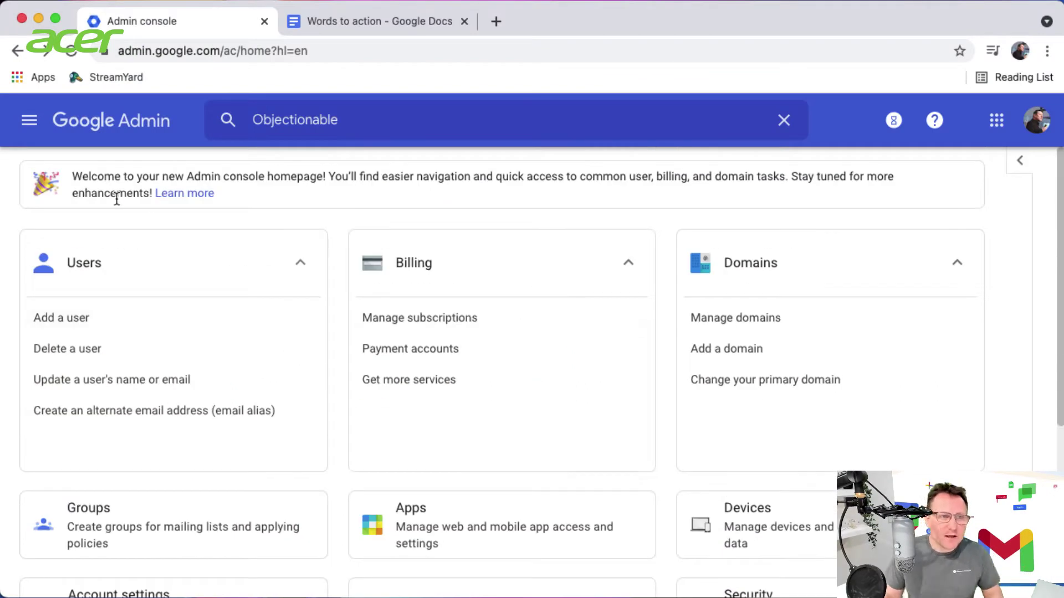
pyautogui.scroll(-3, 404, 380)
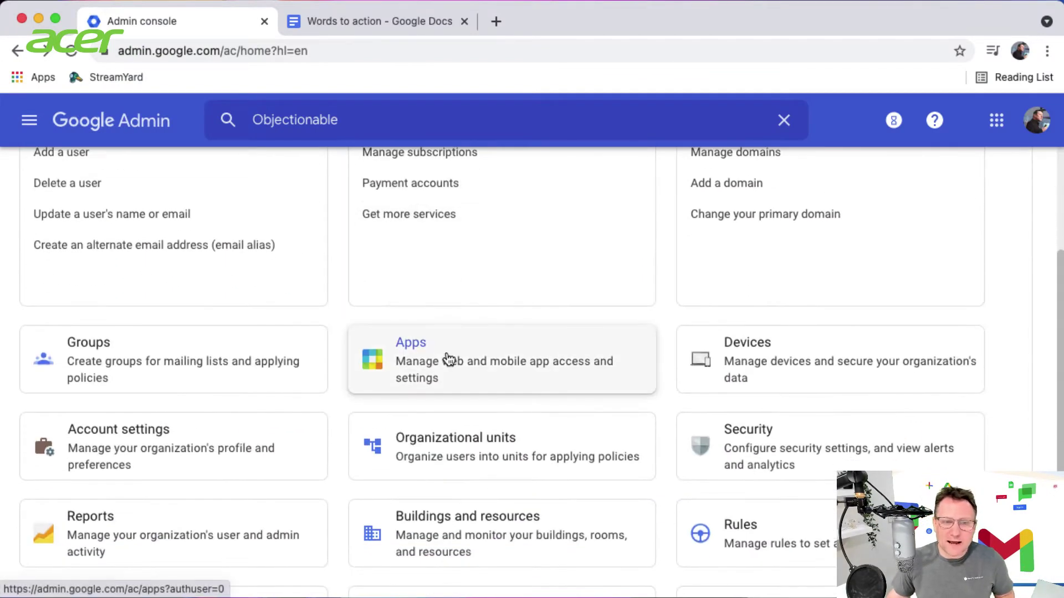
pyautogui.click(448, 359)
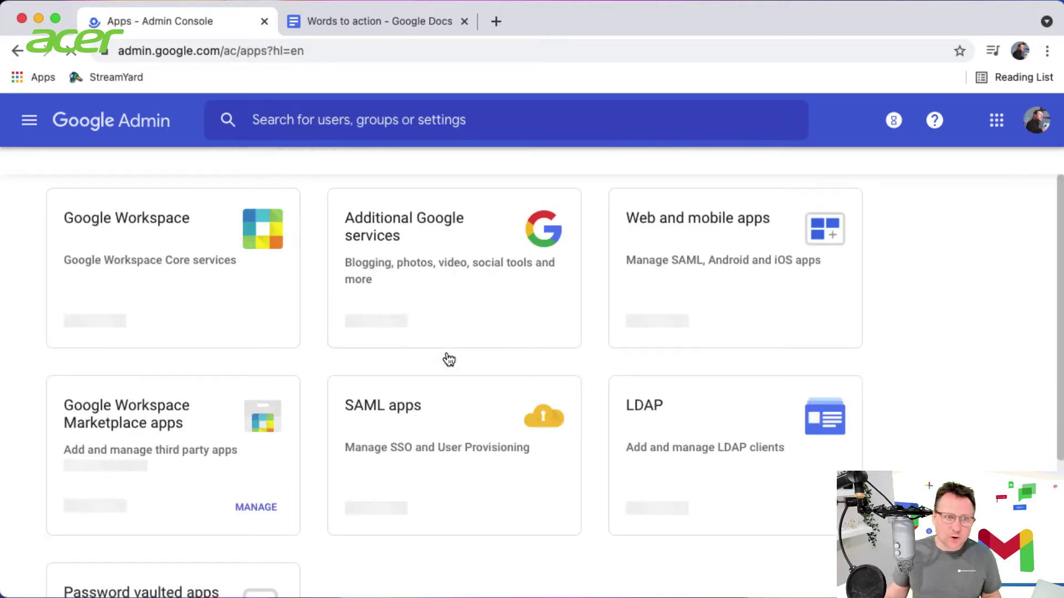
pyautogui.click(132, 224)
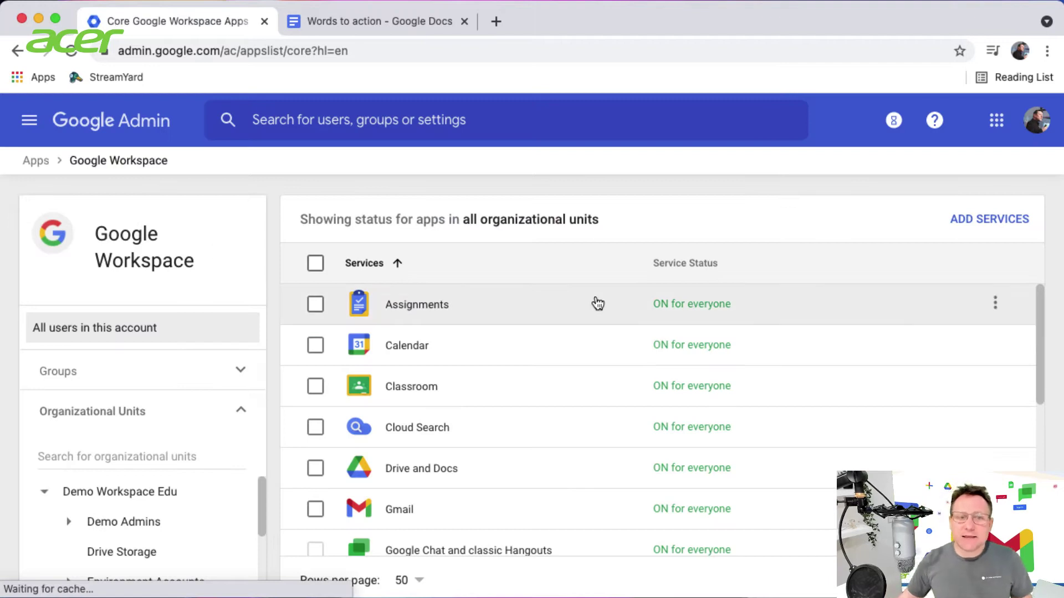
pyautogui.scroll(-3, 595, 303)
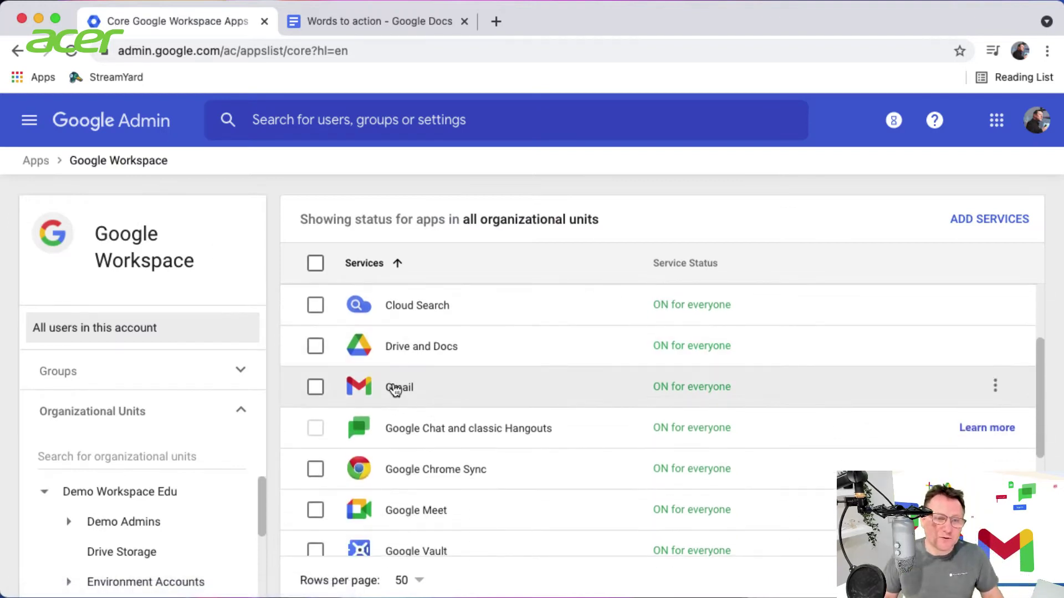
pyautogui.click(395, 390)
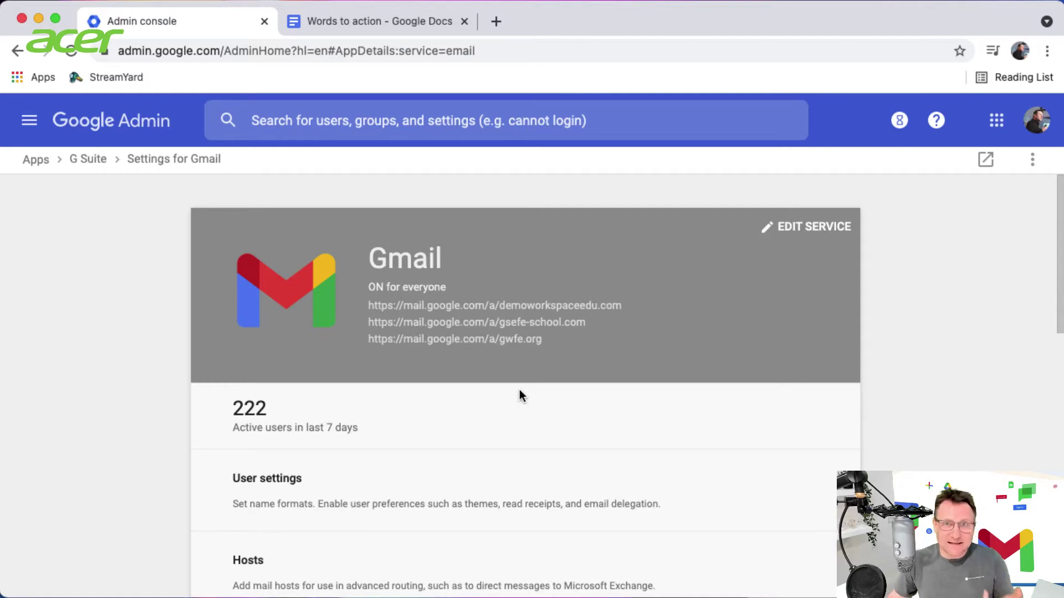
pyautogui.scroll(-5, 521, 394)
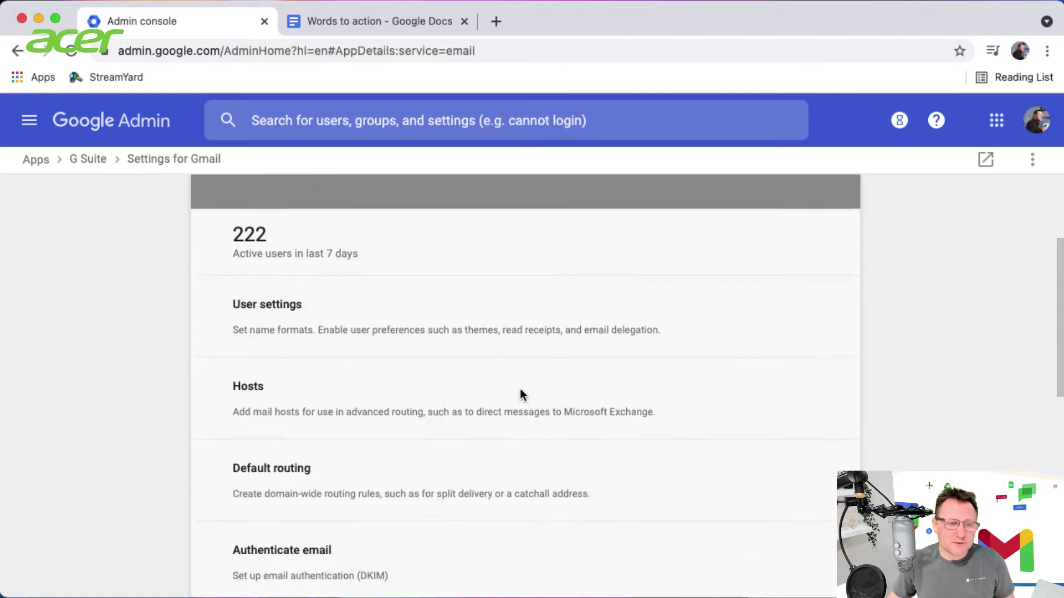
pyautogui.scroll(-8, 557, 397)
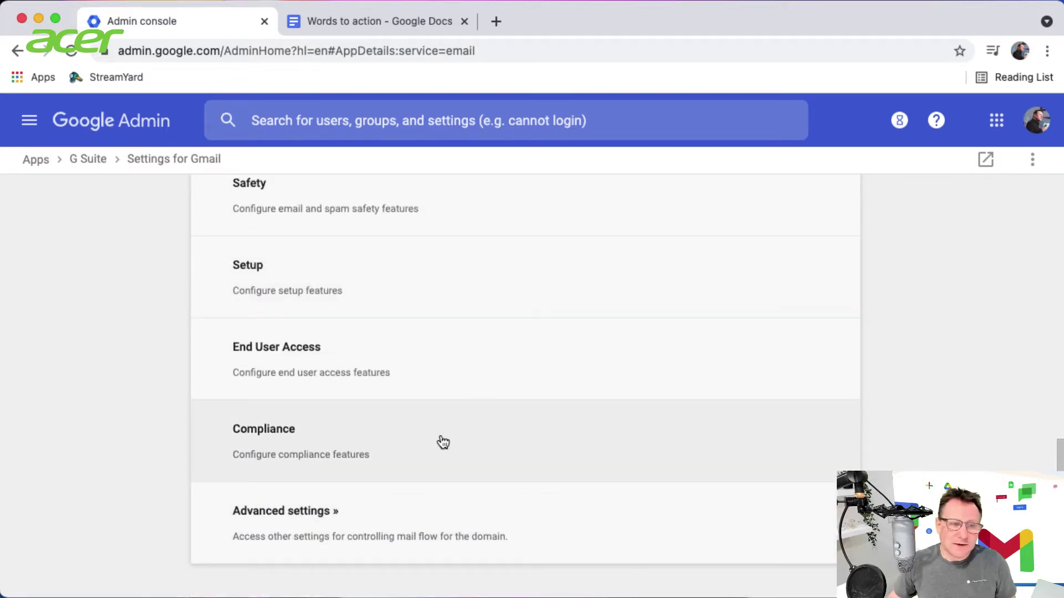
# Open Gmail's Compliance settings and select the School Demo organizational unit
pyautogui.click(444, 442)
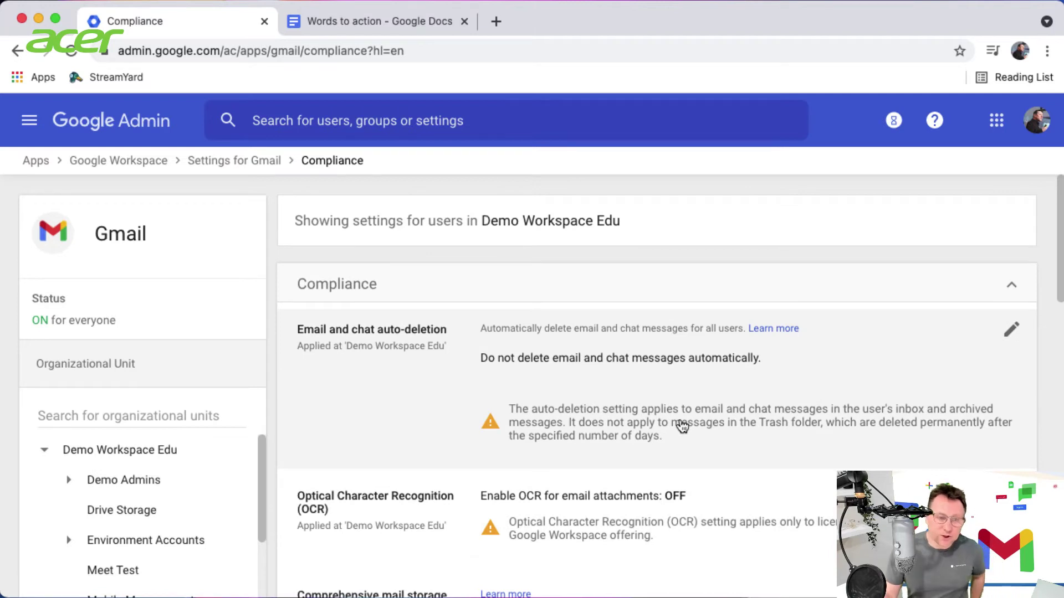
pyautogui.scroll(-5, 682, 425)
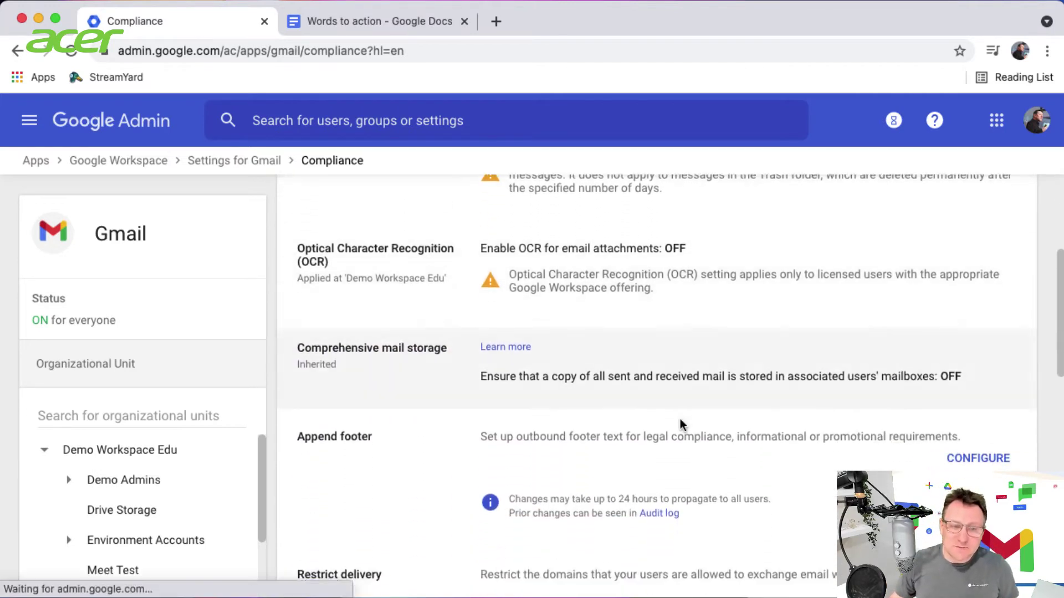
pyautogui.scroll(-1, 680, 419)
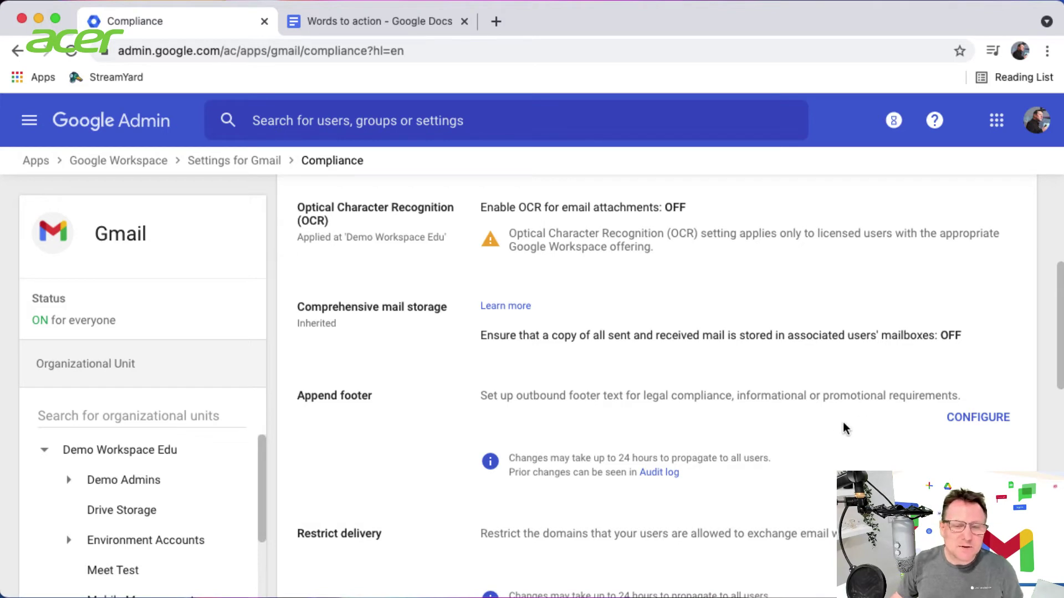
pyautogui.scroll(-5, 826, 422)
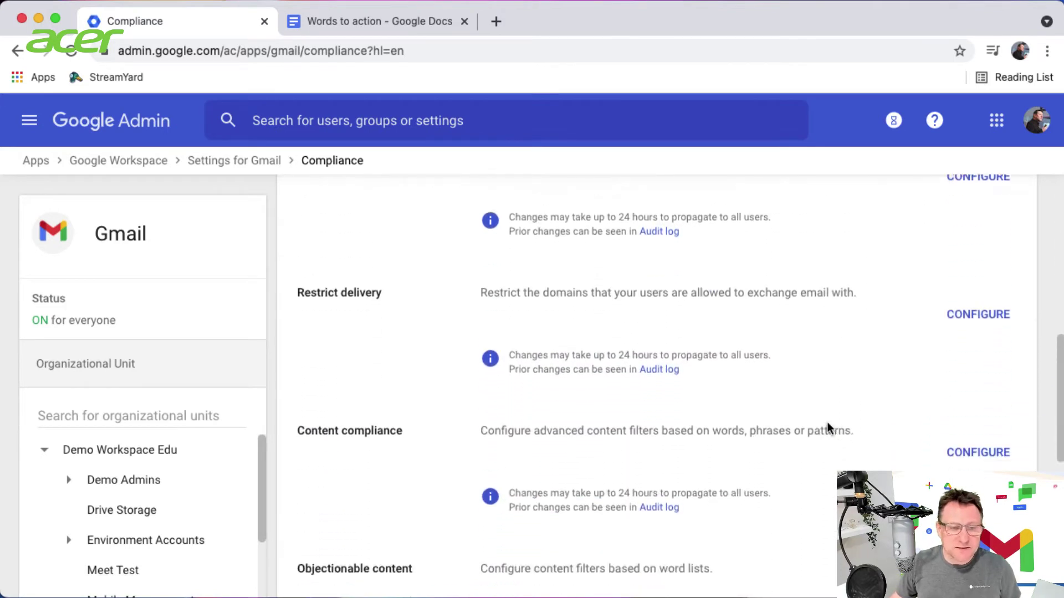
pyautogui.scroll(-3, 827, 423)
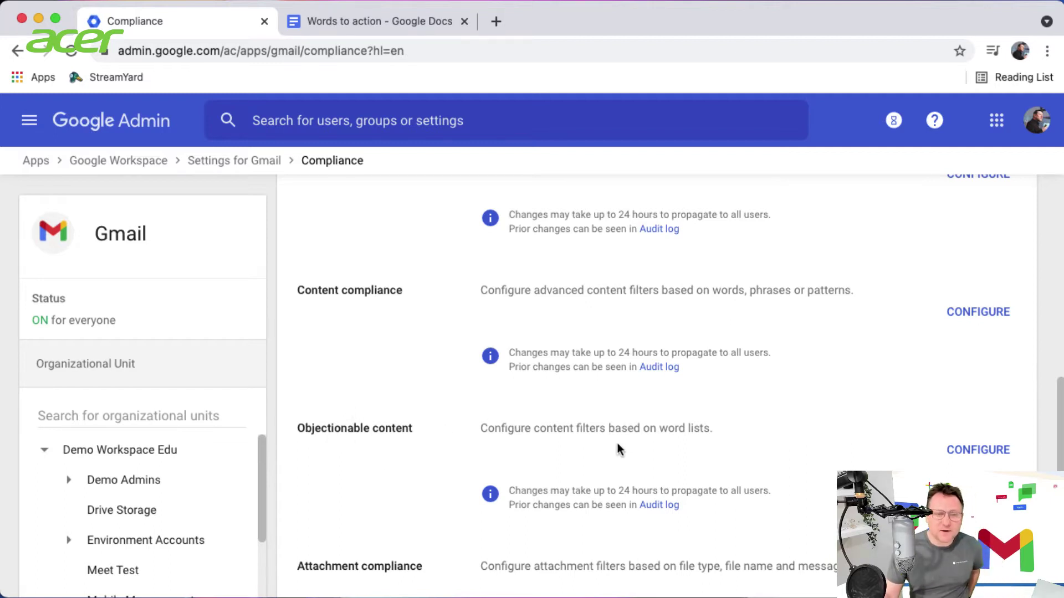
pyautogui.scroll(-3, 770, 444)
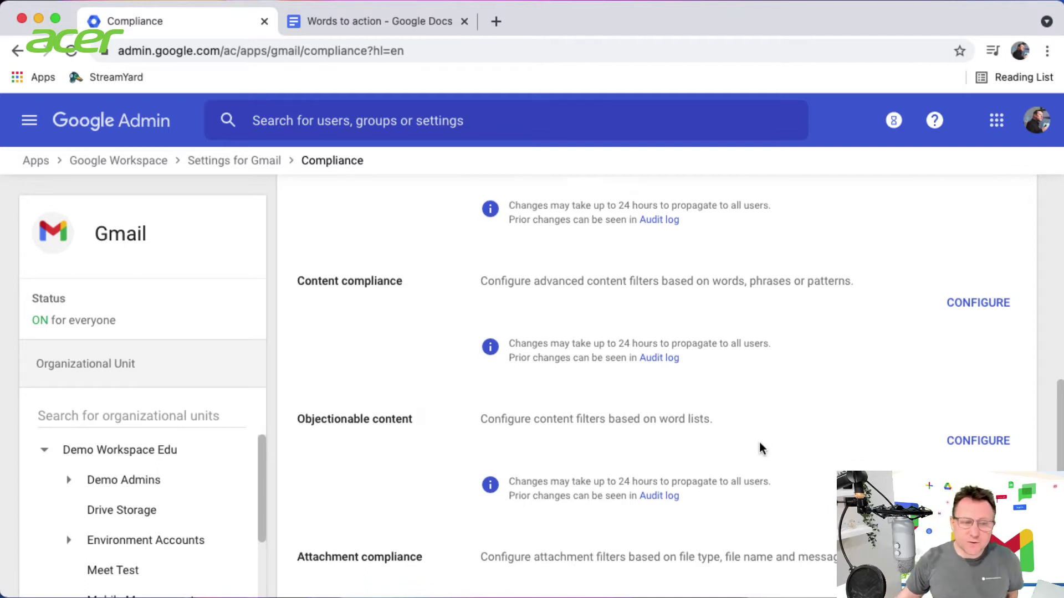
pyautogui.scroll(-3, 160, 467)
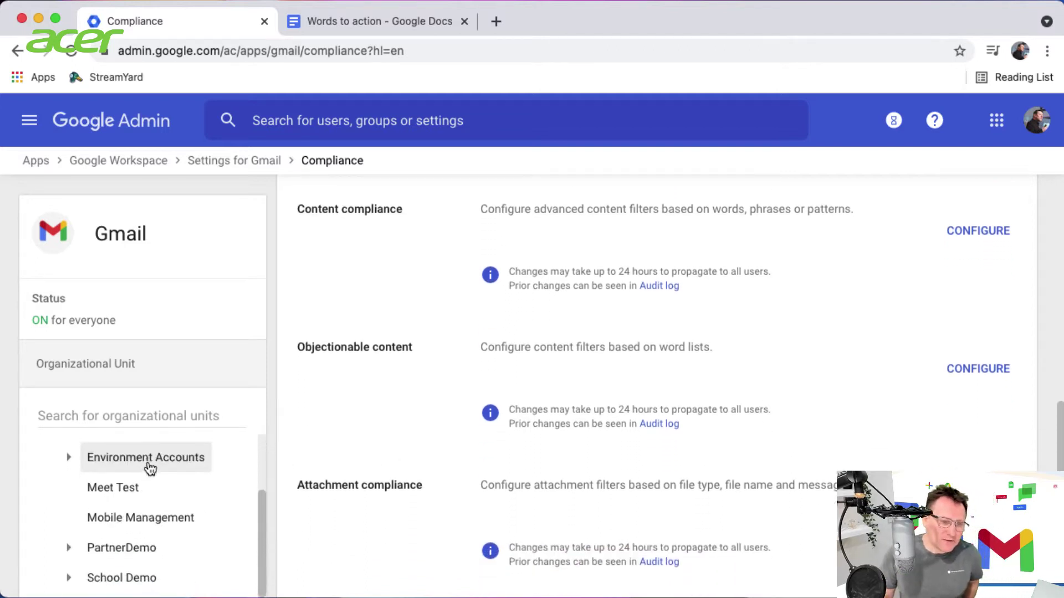
pyautogui.click(122, 579)
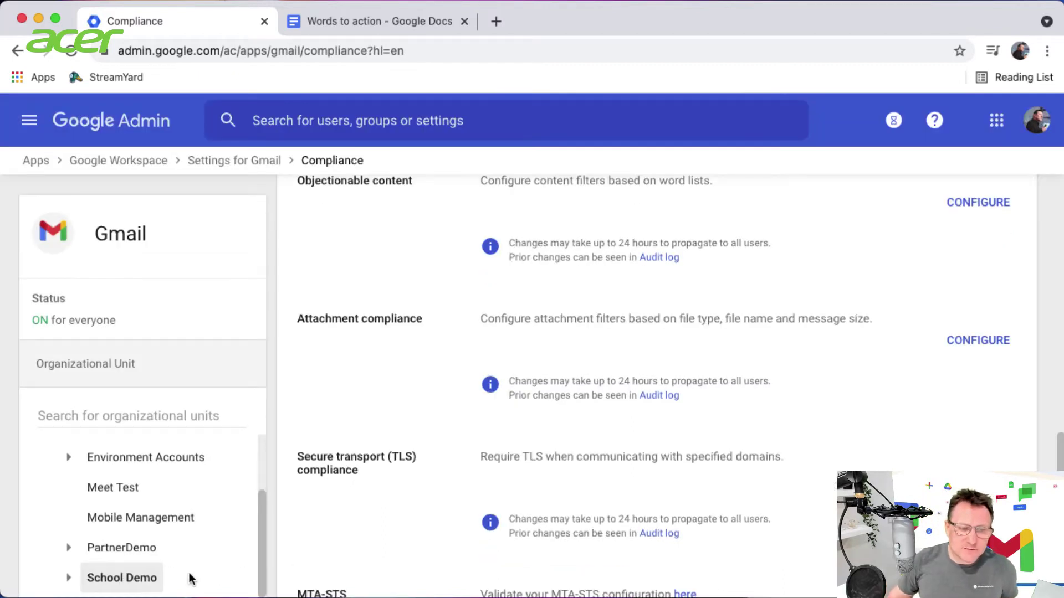
# Start configuring a new Objectionable content setting
pyautogui.scroll(1, 177, 578)
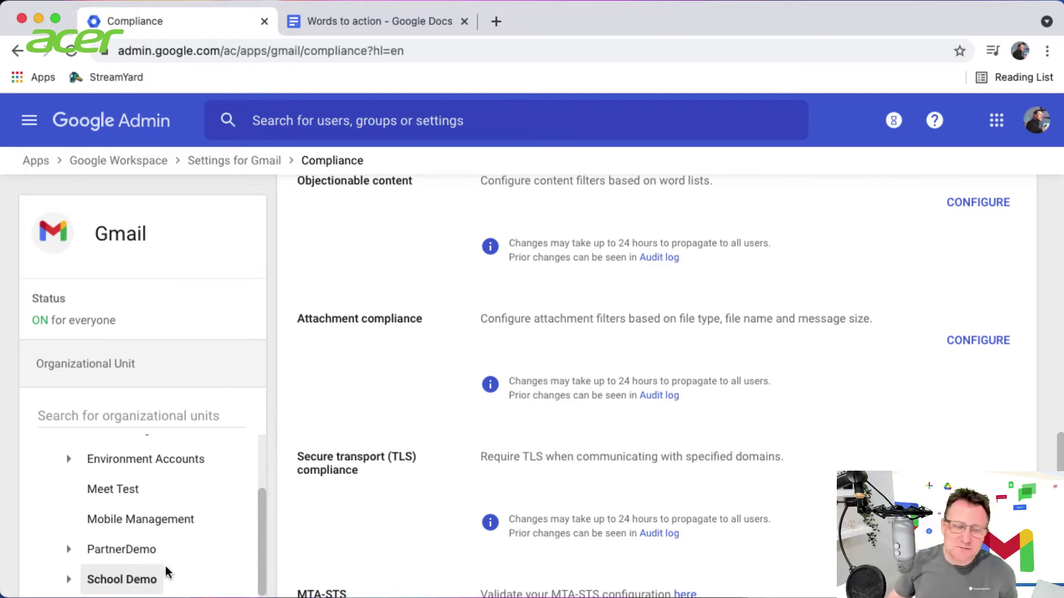
pyautogui.scroll(-2, 735, 450)
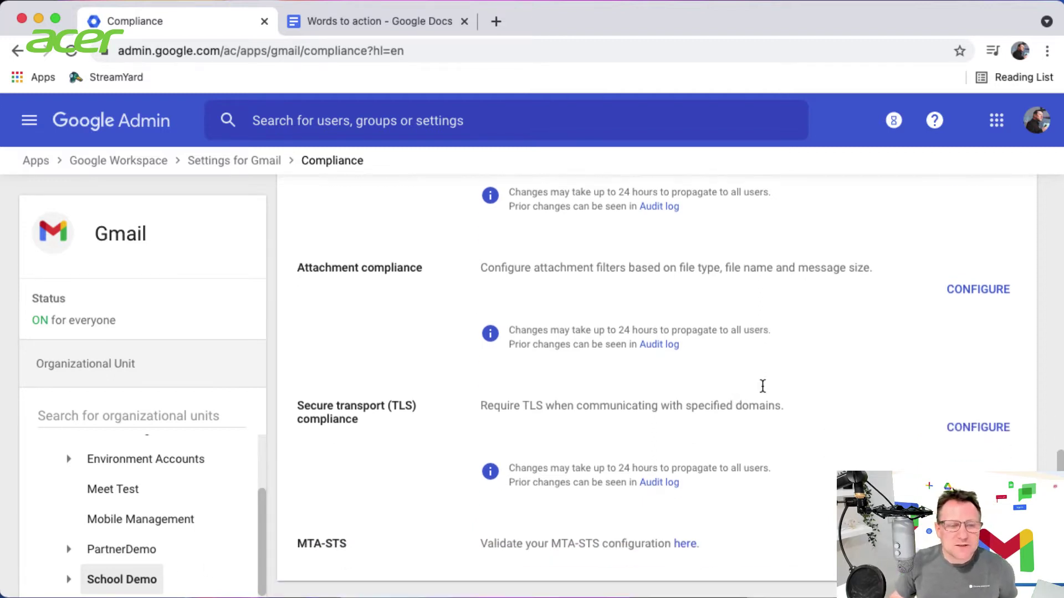
pyautogui.scroll(3, 763, 385)
pyautogui.scroll(2, 739, 404)
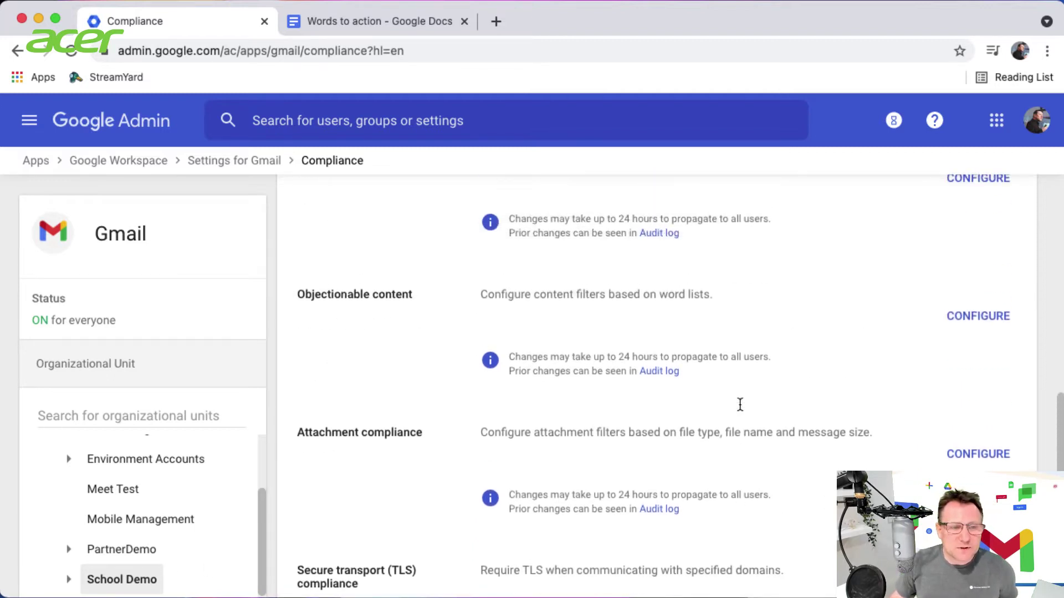
pyautogui.click(977, 316)
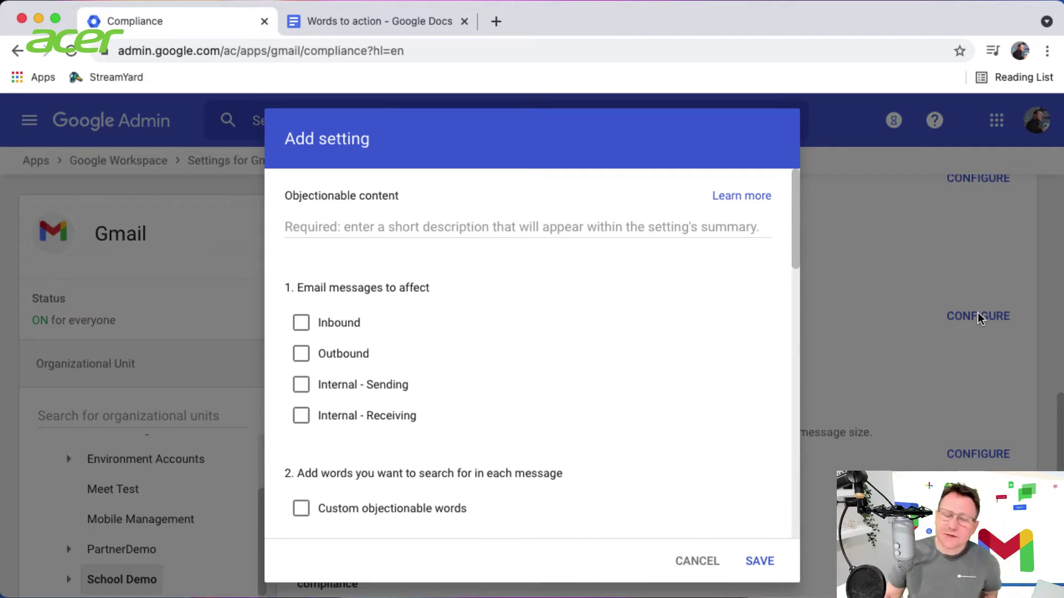
# In the Words to action doc, join Beer, widget, hobbit onto one line and copy it
pyautogui.click(386, 26)
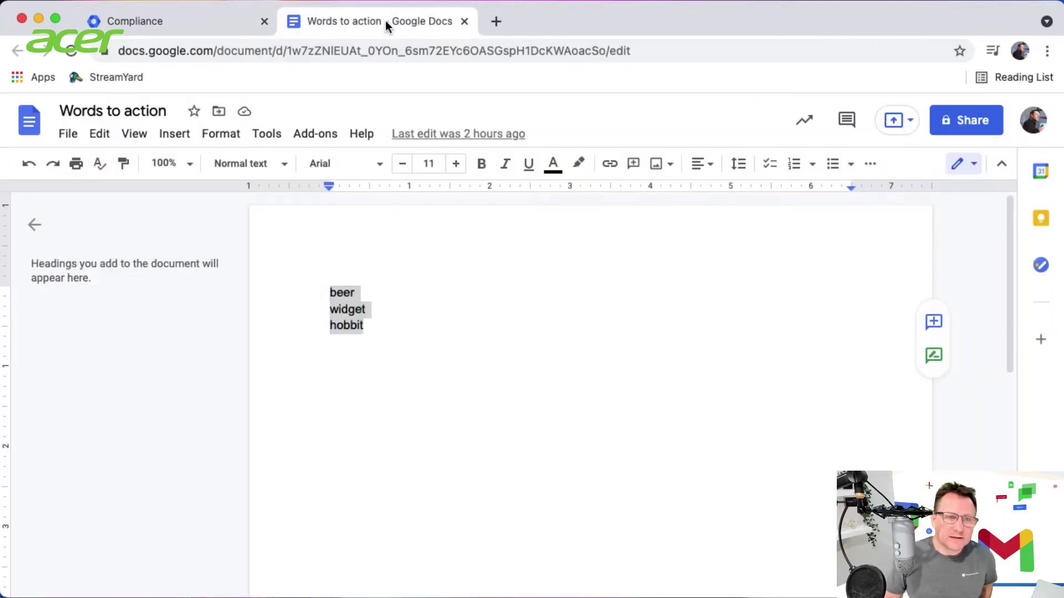
pyautogui.click(377, 299)
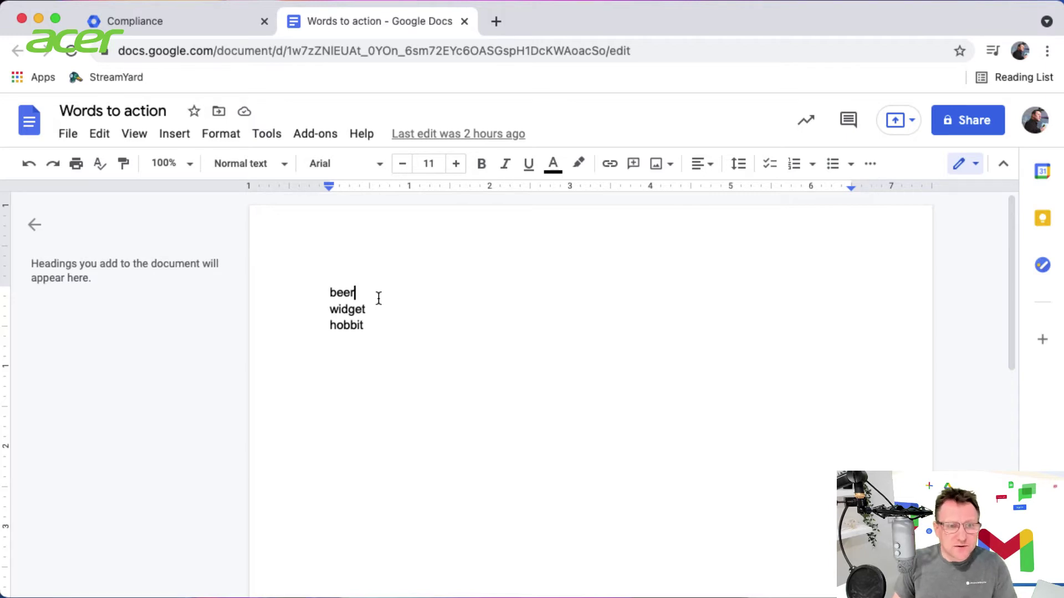
pyautogui.write(',')
pyautogui.press('Delete')
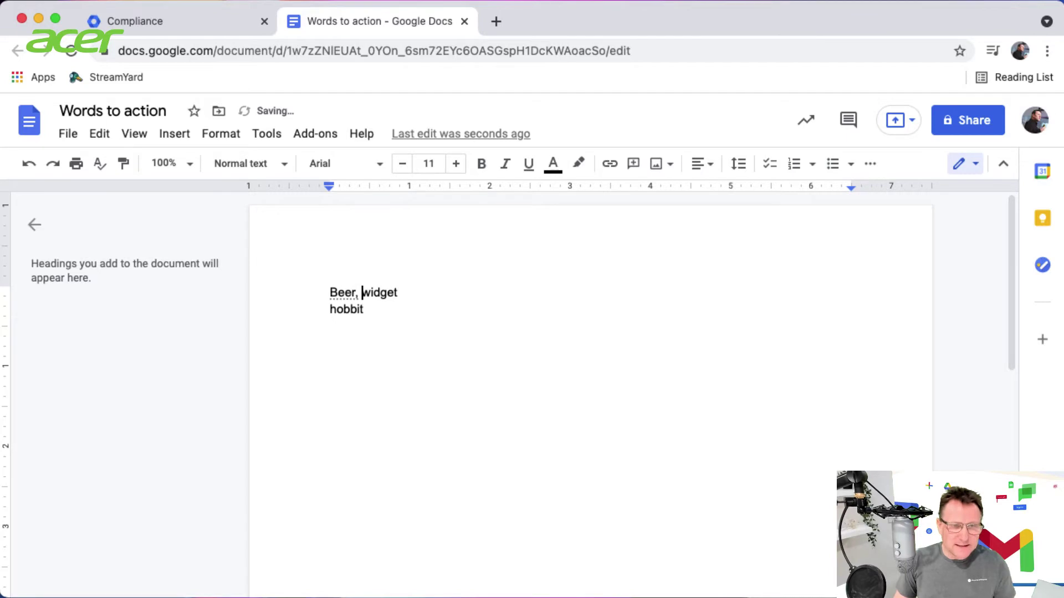
pyautogui.click(458, 294)
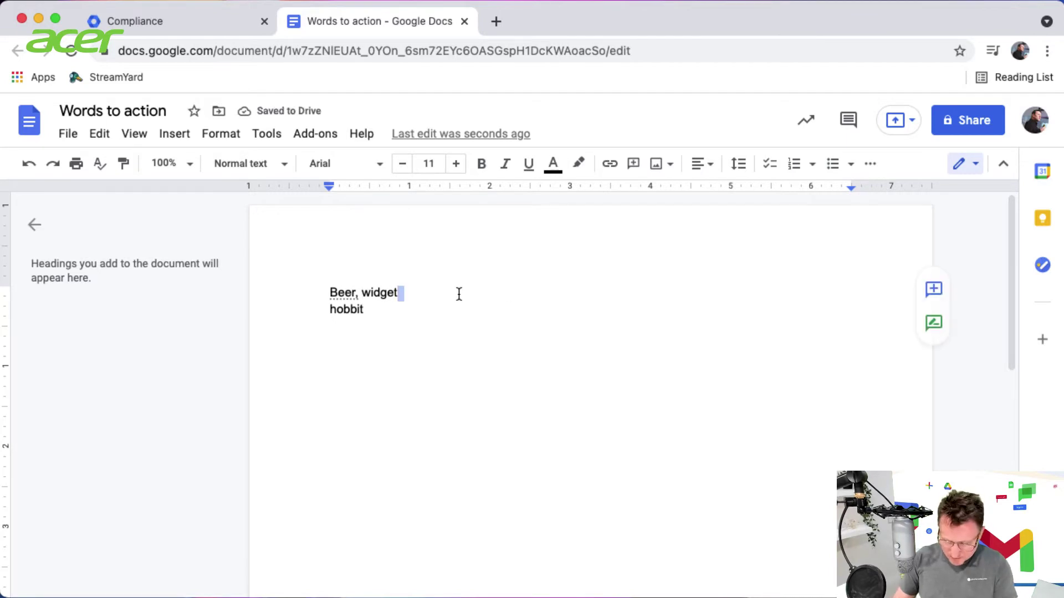
pyautogui.write('.')
pyautogui.write(',')
pyautogui.press('Delete')
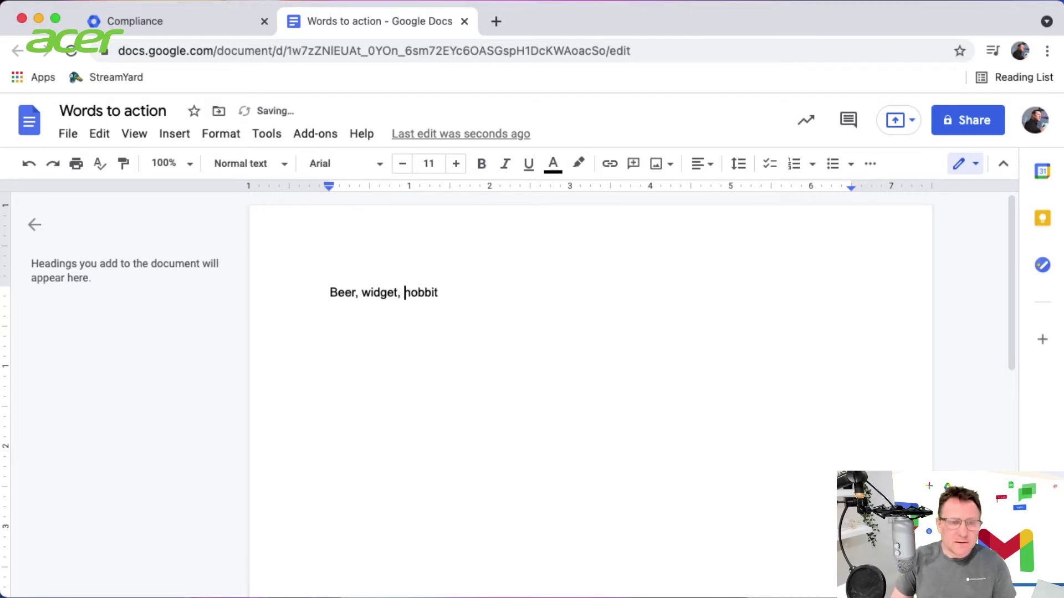
pyautogui.click(470, 290)
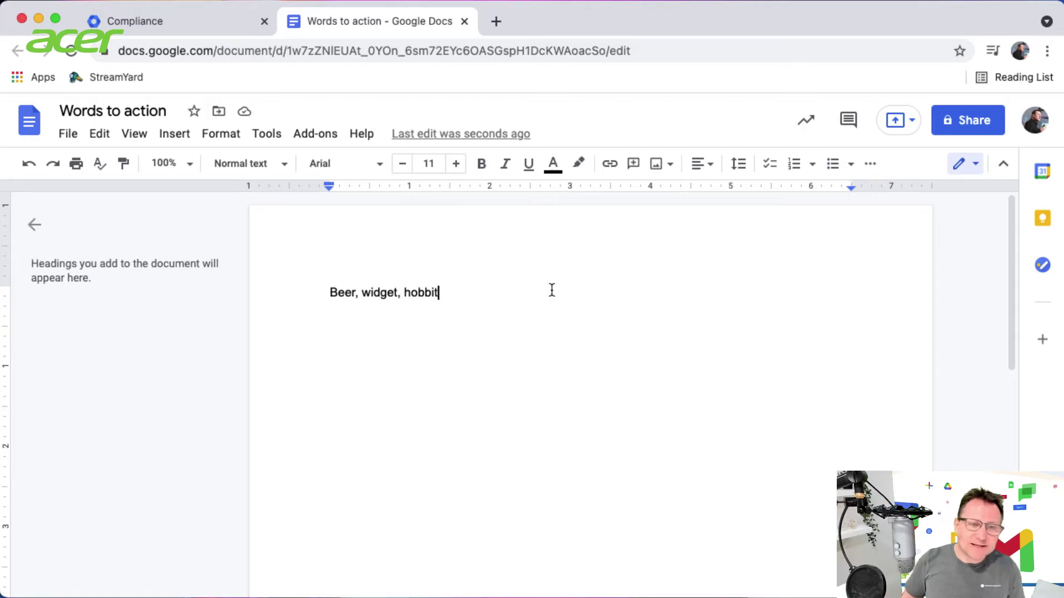
pyautogui.moveTo(443, 294); pyautogui.dragTo(302, 287)
pyautogui.press('super+c')
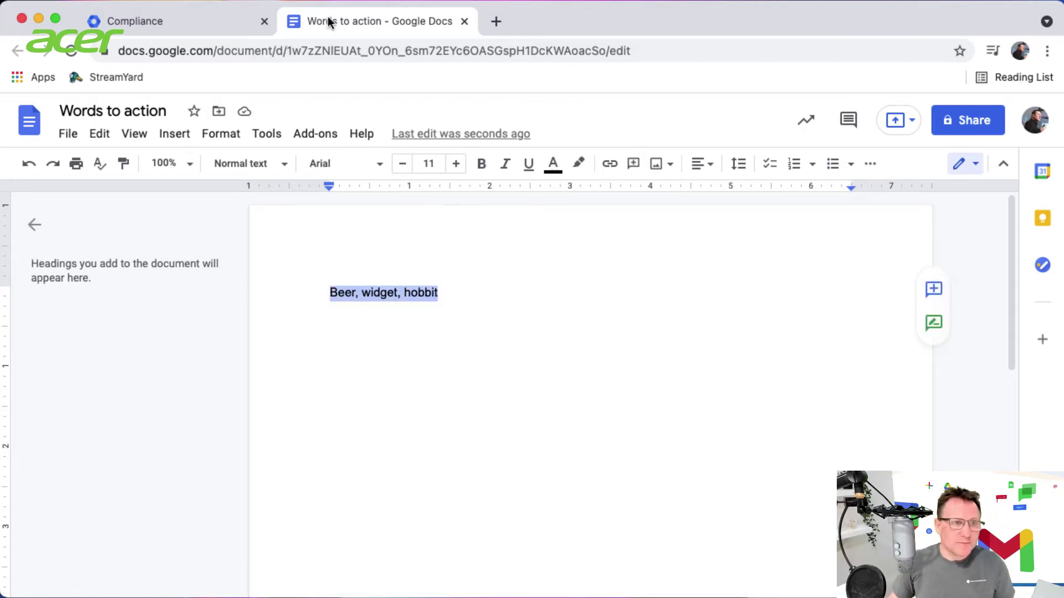
pyautogui.click(209, 20)
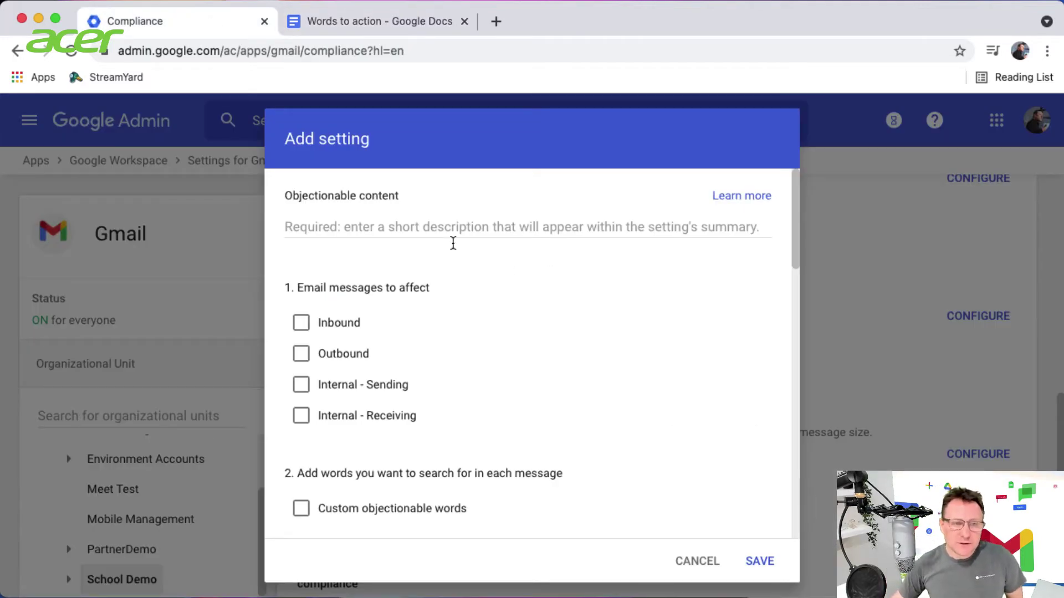
# Describe the setting as 'Blocked works' and affect only Outbound and Internal - Sending messages
pyautogui.click(363, 225)
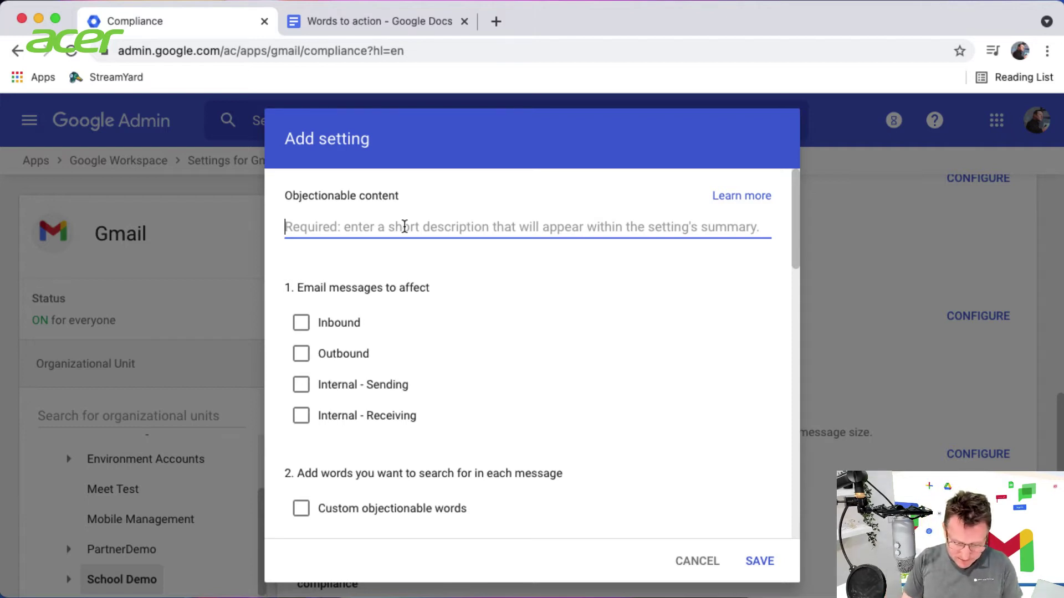
pyautogui.write('B')
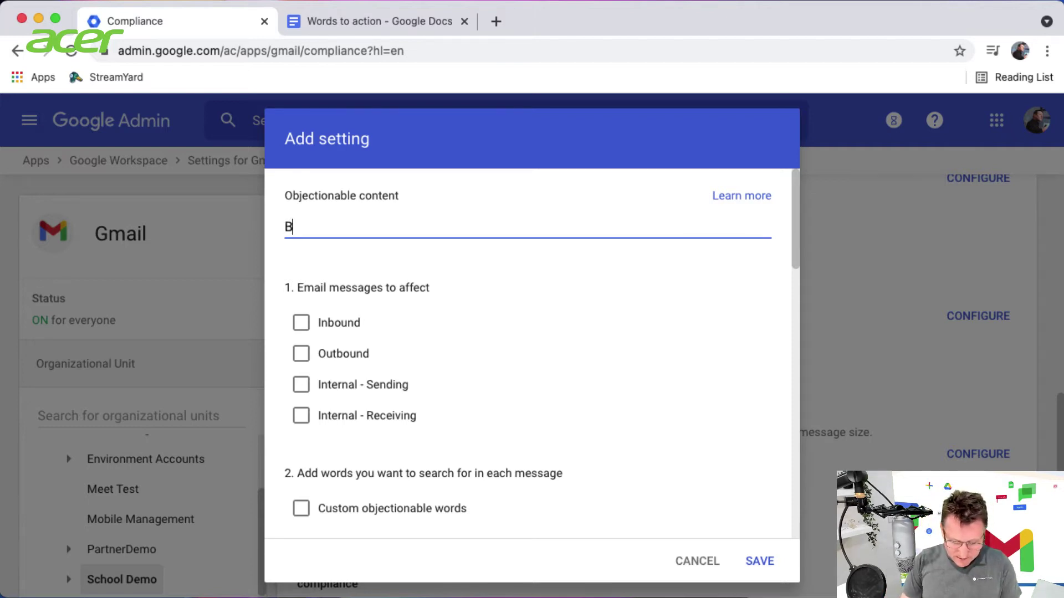
pyautogui.write('locked works')
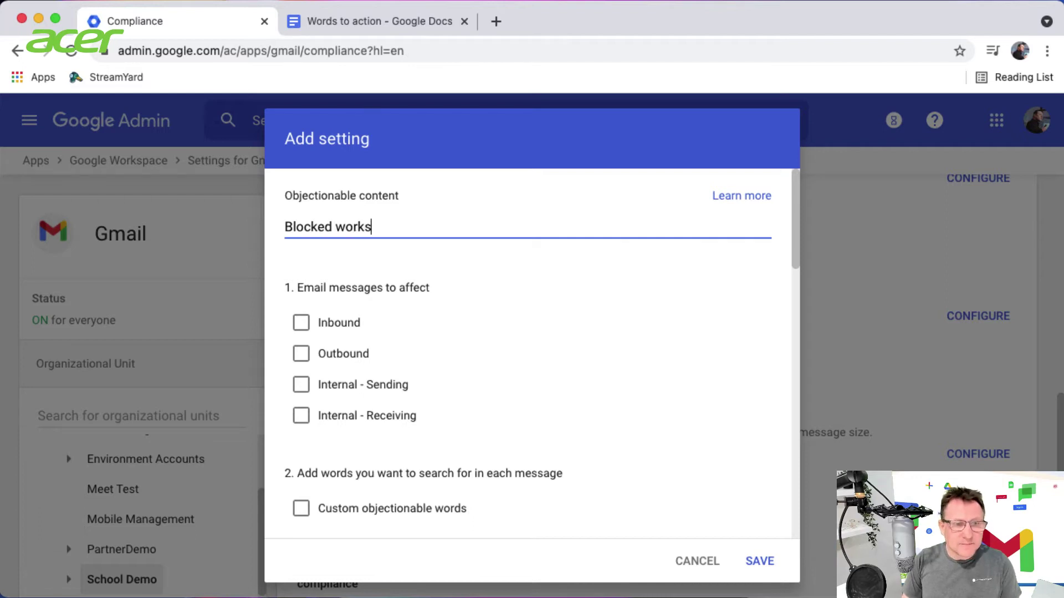
pyautogui.click(309, 330)
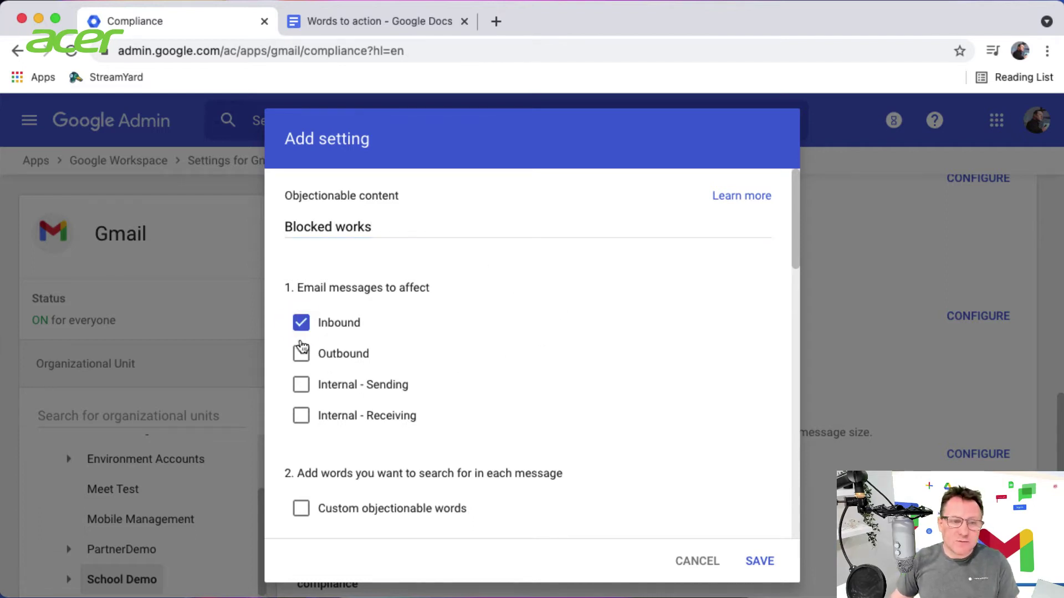
pyautogui.click(303, 359)
pyautogui.click(302, 390)
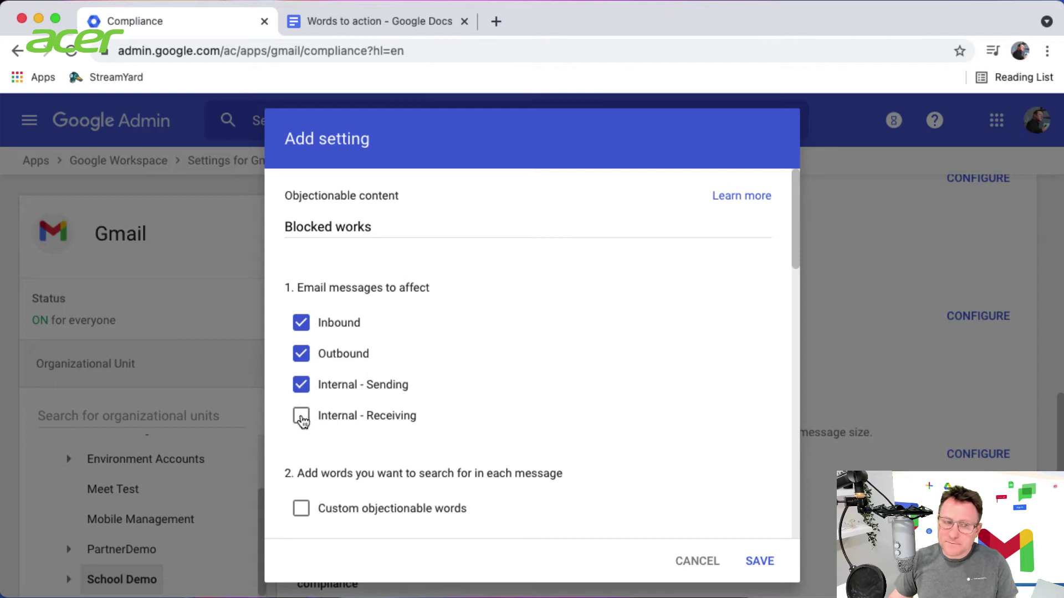
pyautogui.click(302, 420)
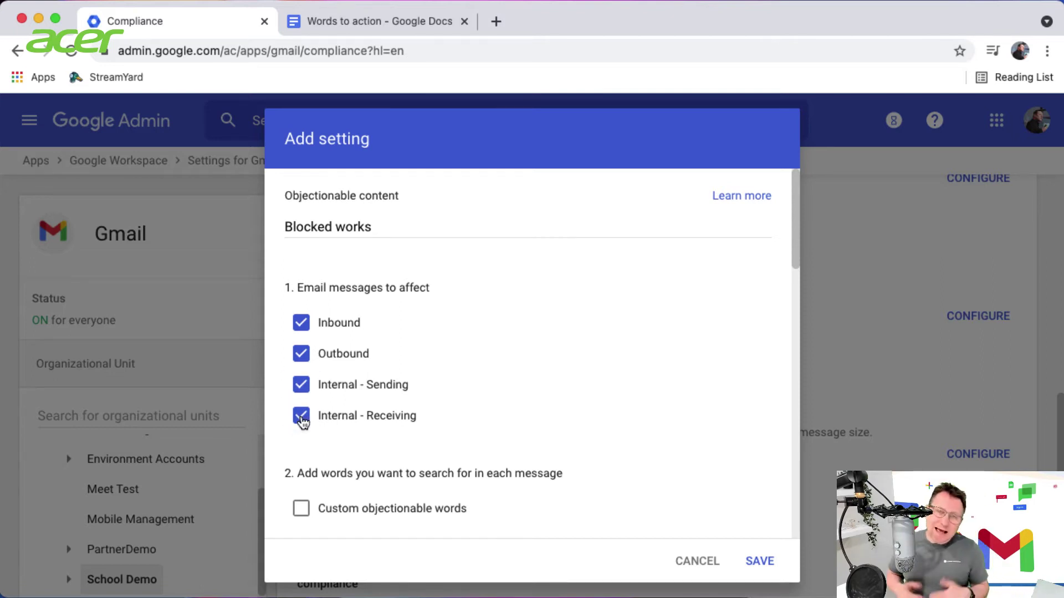
pyautogui.click(302, 422)
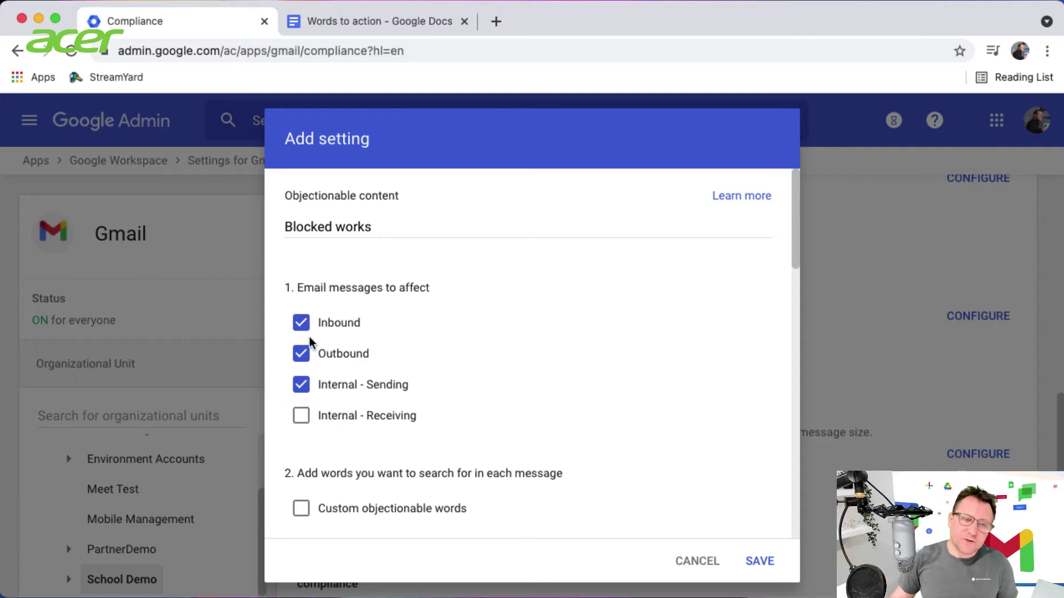
pyautogui.click(305, 326)
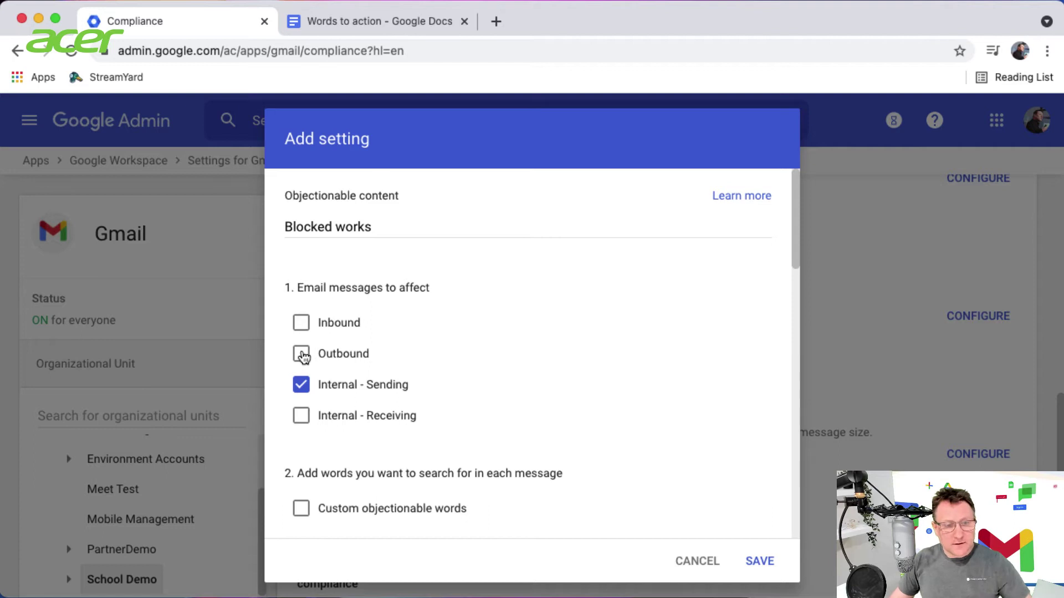
pyautogui.click(303, 356)
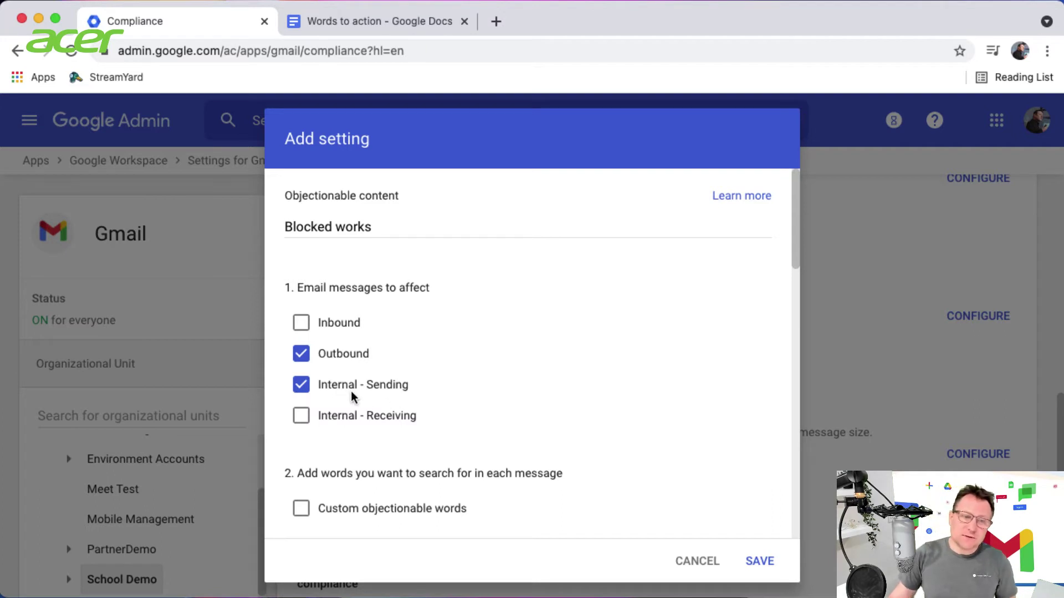
# Also tick Inbound and Internal - Receiving so all four message types are covered
pyautogui.click(301, 419)
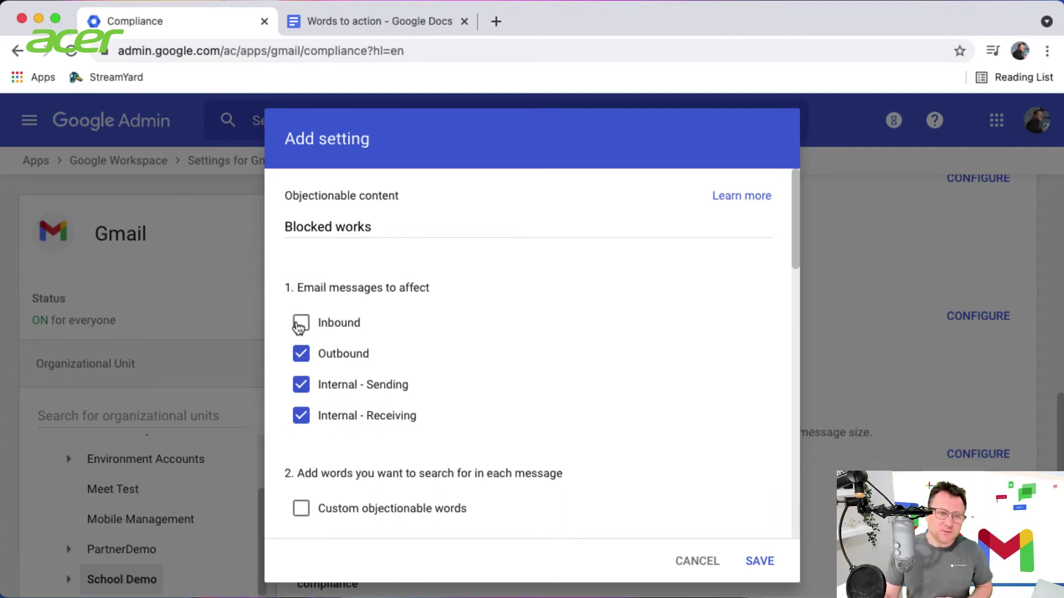
pyautogui.click(301, 318)
pyautogui.scroll(-3, 498, 414)
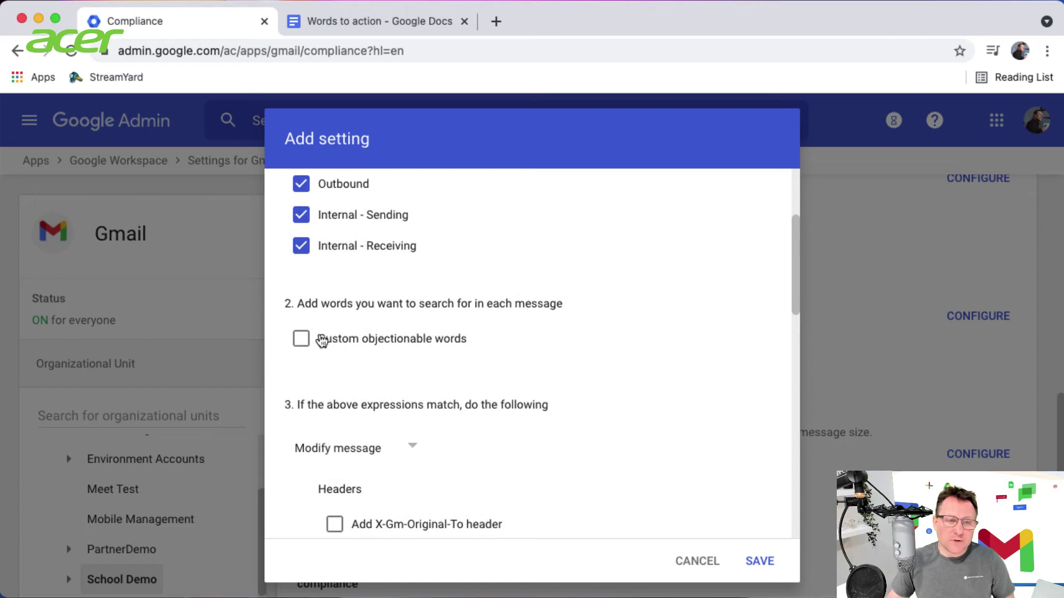
# Turn on Custom objectionable words and paste the list Beer, widget, hobbit
pyautogui.click(302, 339)
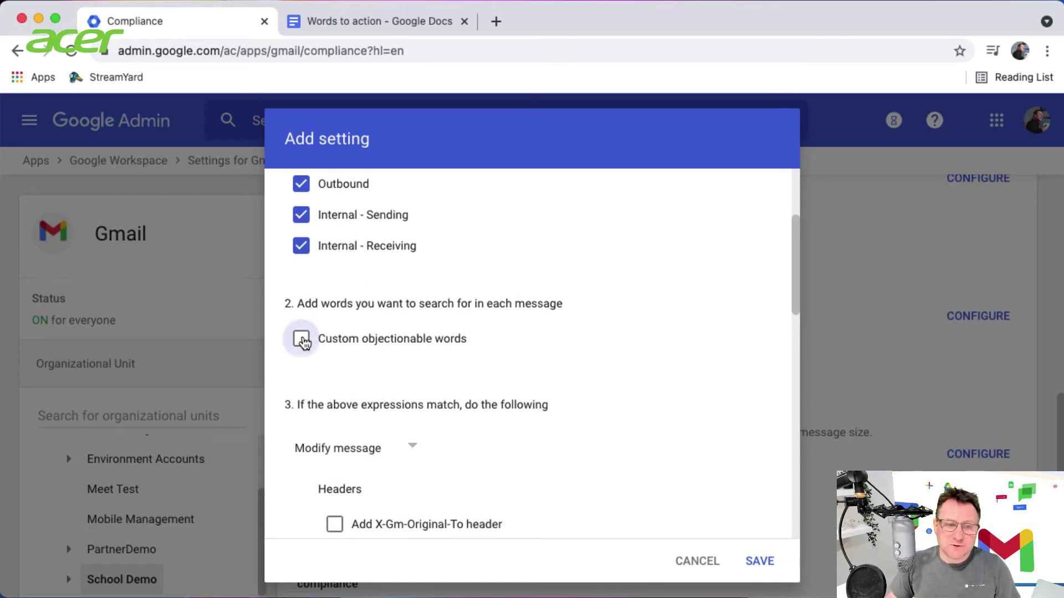
pyautogui.click(432, 404)
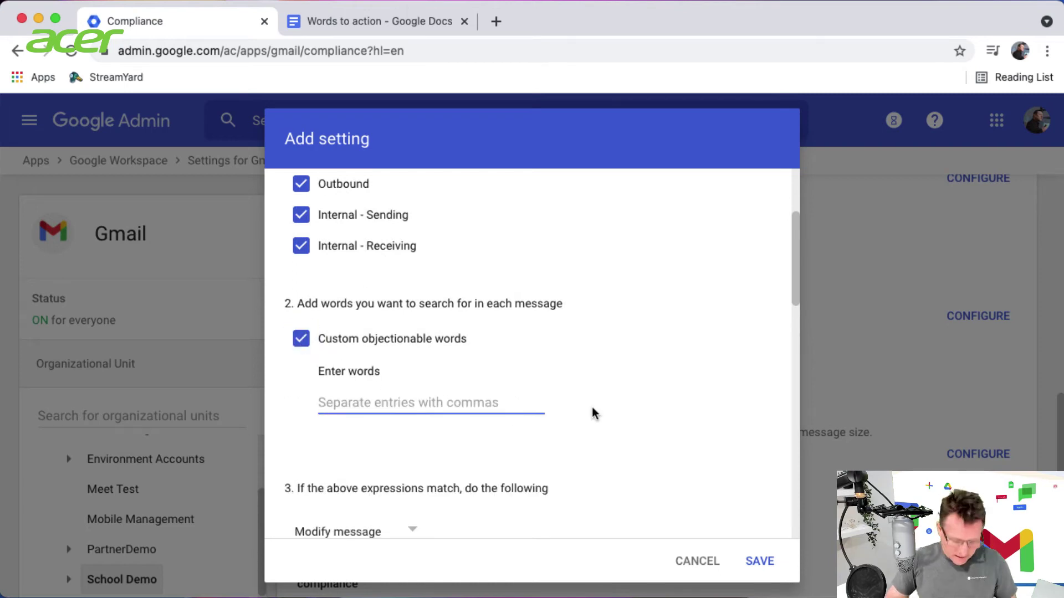
pyautogui.press('super+v')
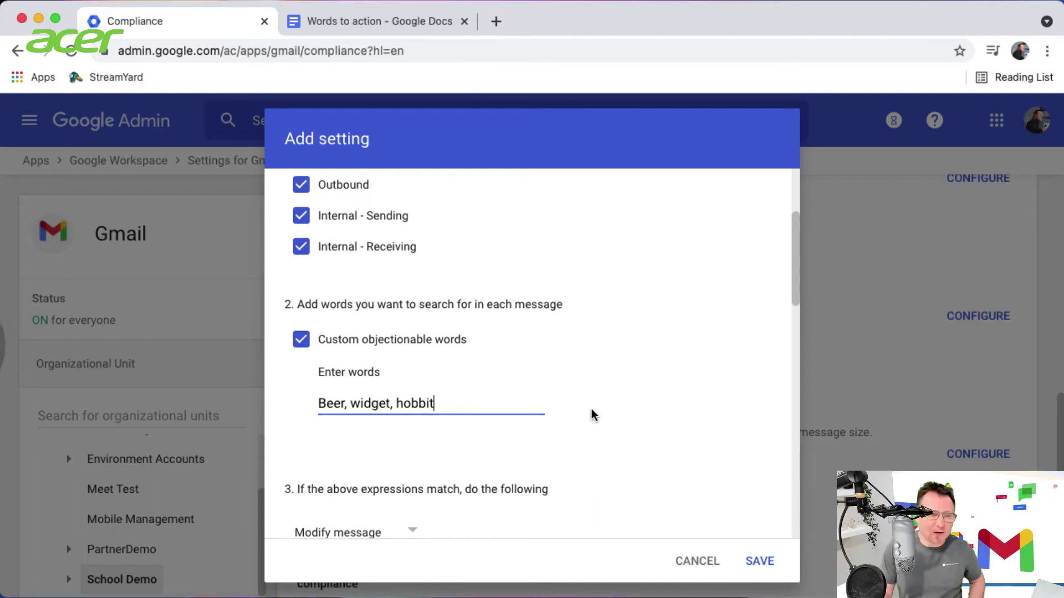
pyautogui.scroll(-3, 629, 409)
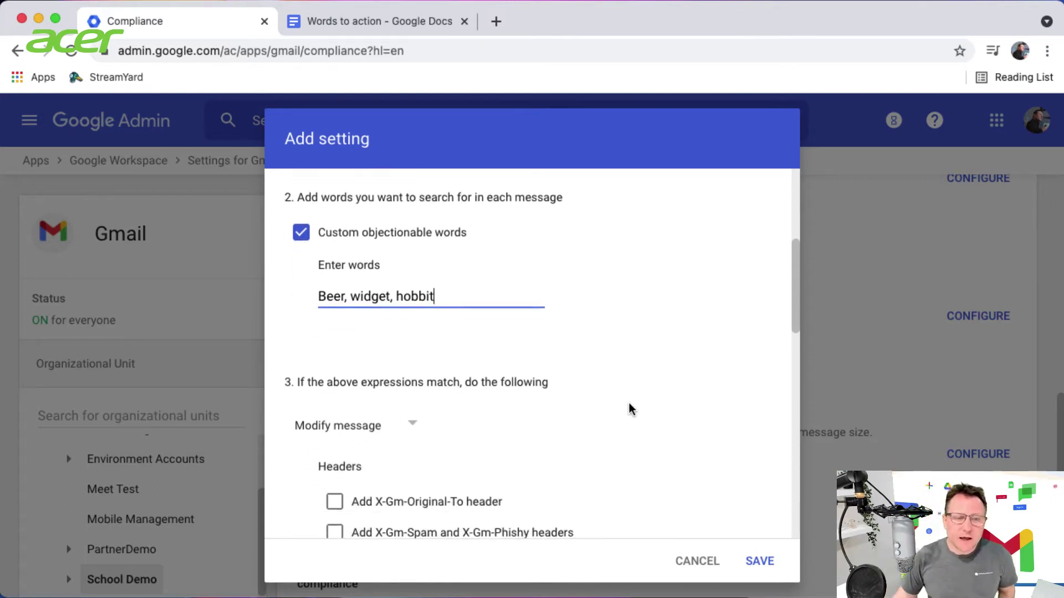
pyautogui.scroll(-2, 629, 409)
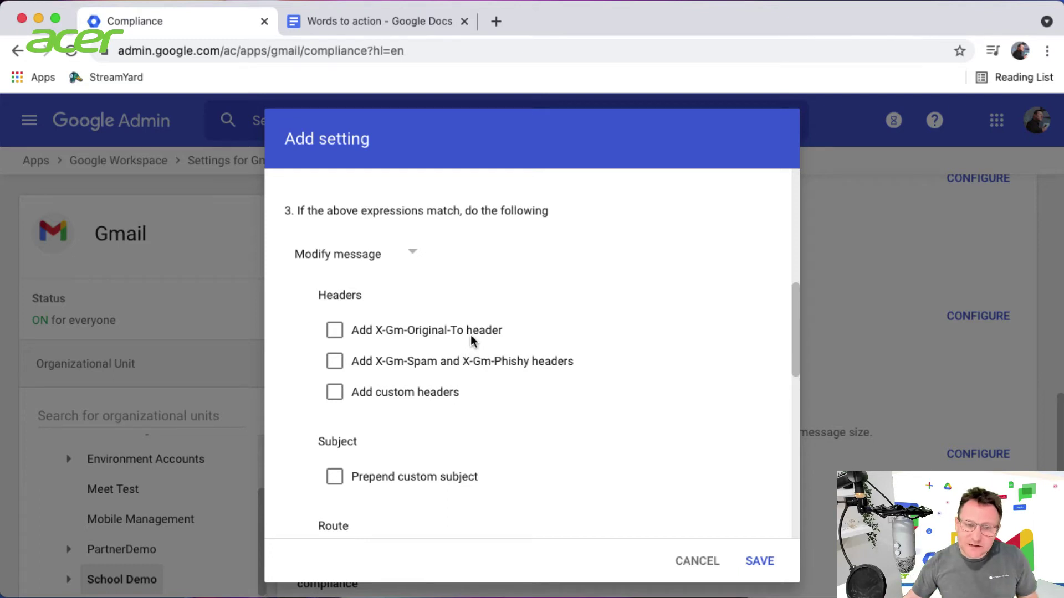
pyautogui.scroll(1, 498, 361)
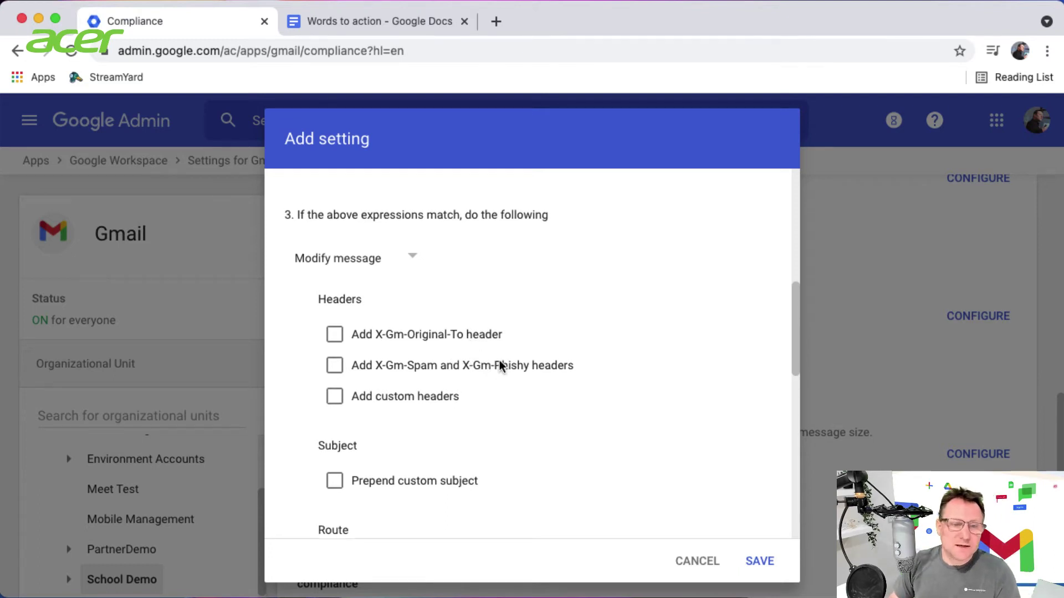
pyautogui.scroll(-1, 447, 363)
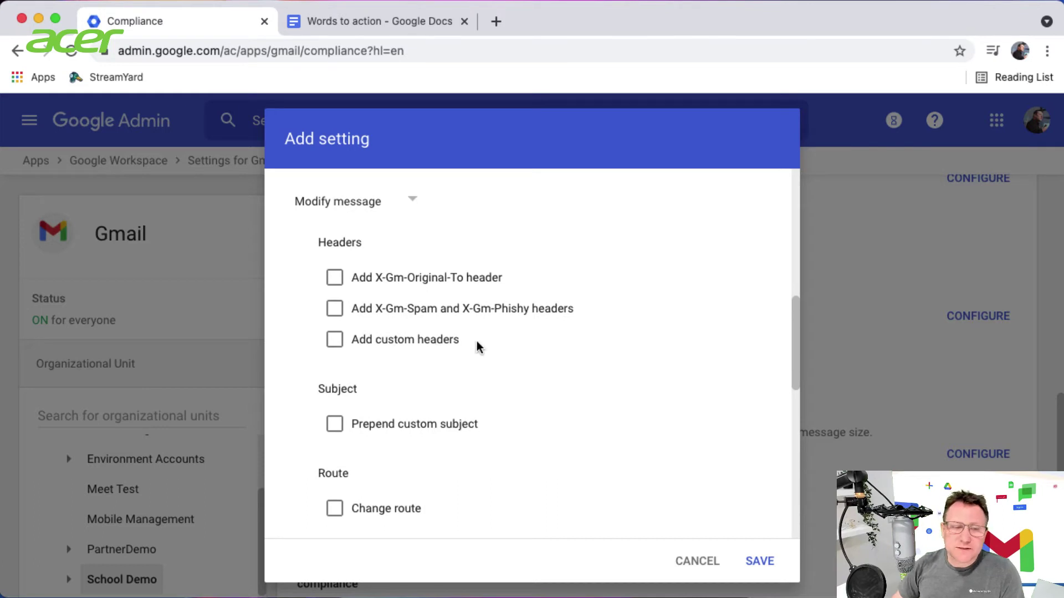
# Turn on Prepend custom subject with the prefix [BLOCKED]
pyautogui.click(335, 424)
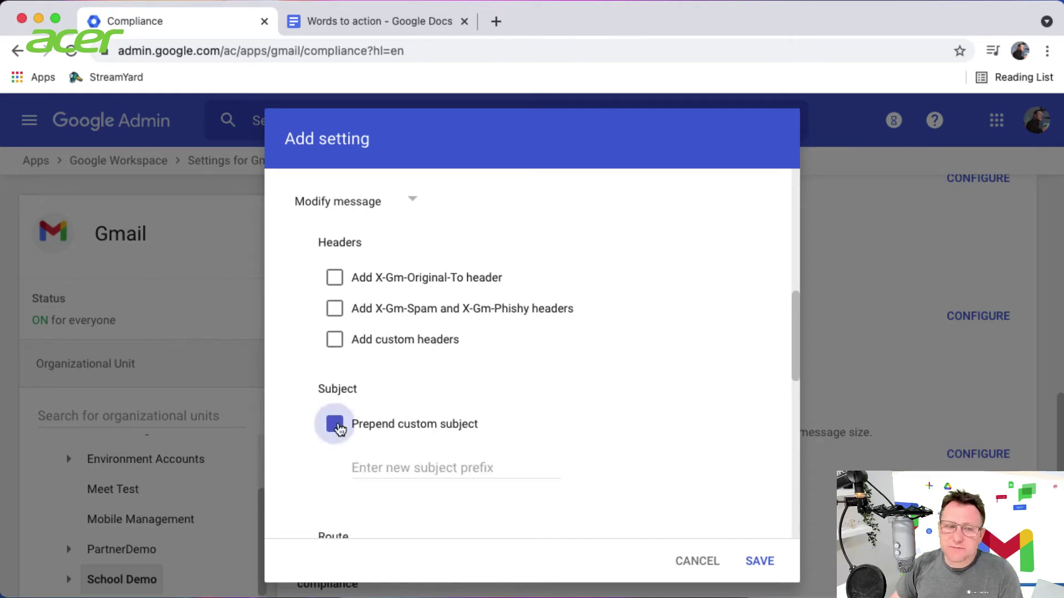
pyautogui.click(411, 469)
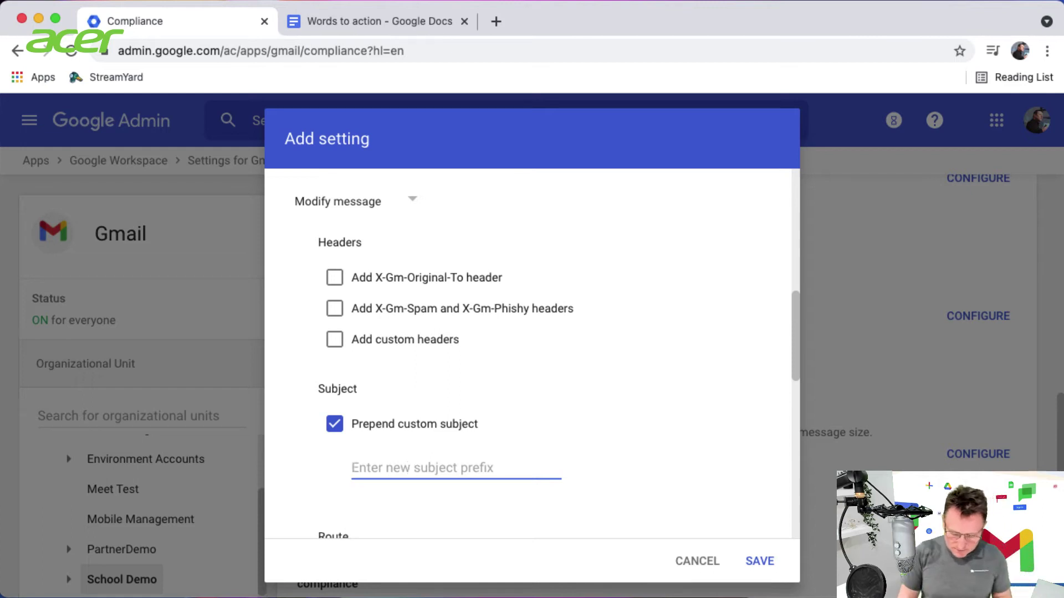
pyautogui.write('[BLOCKED')
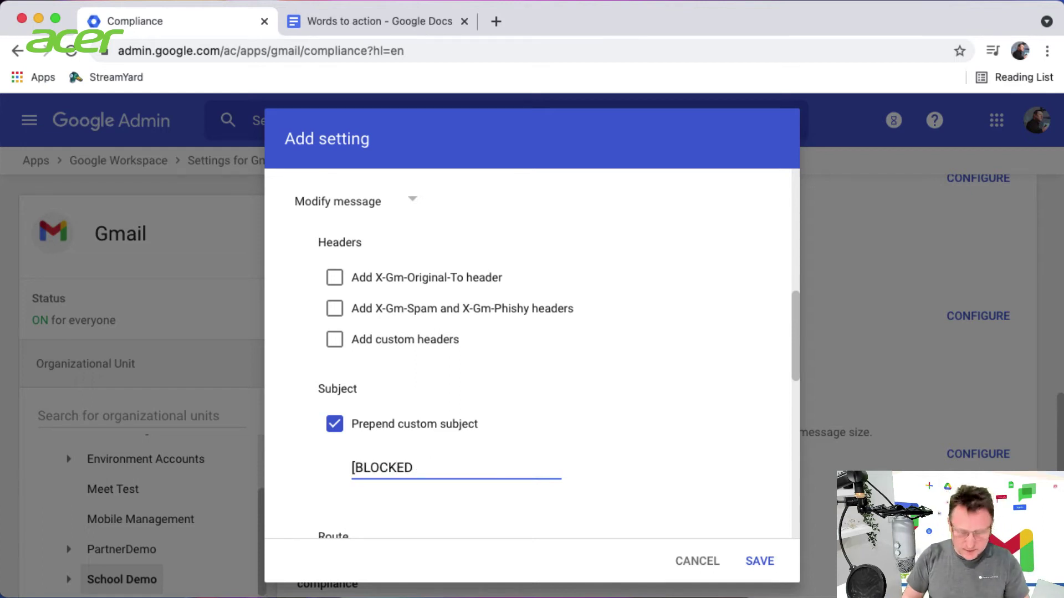
pyautogui.write(']')
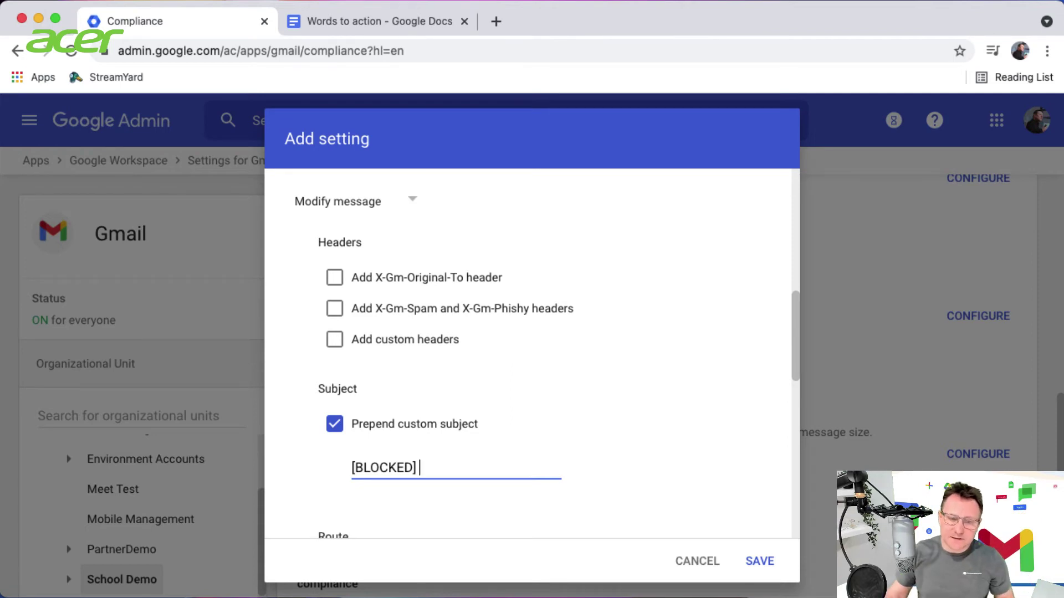
# Tick 'Bypass spam filter for this message' for flagged messages
pyautogui.scroll(2, 410, 470)
pyautogui.scroll(-6, 442, 477)
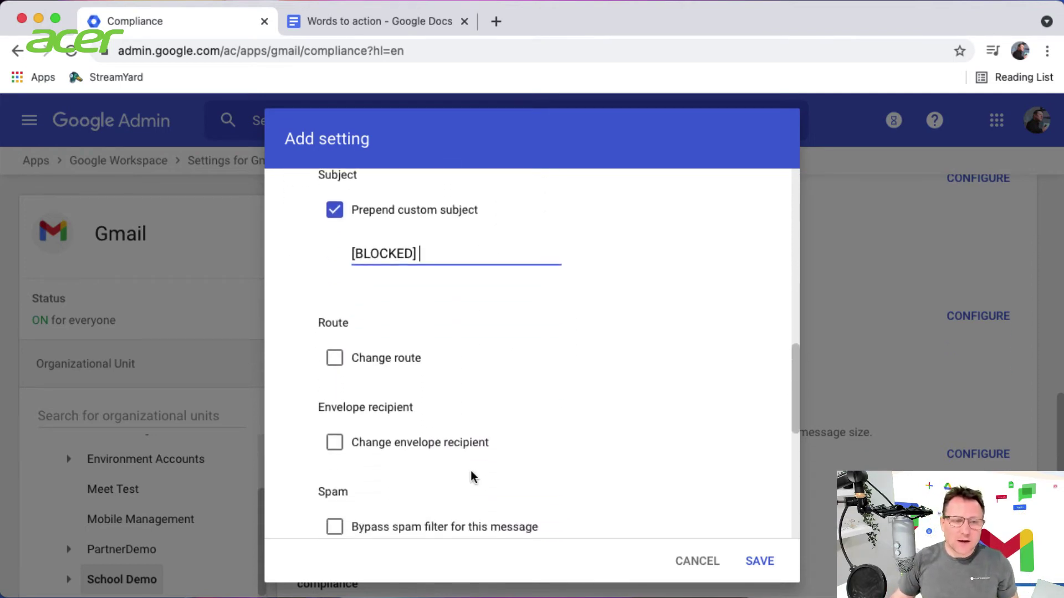
pyautogui.scroll(-1, 477, 380)
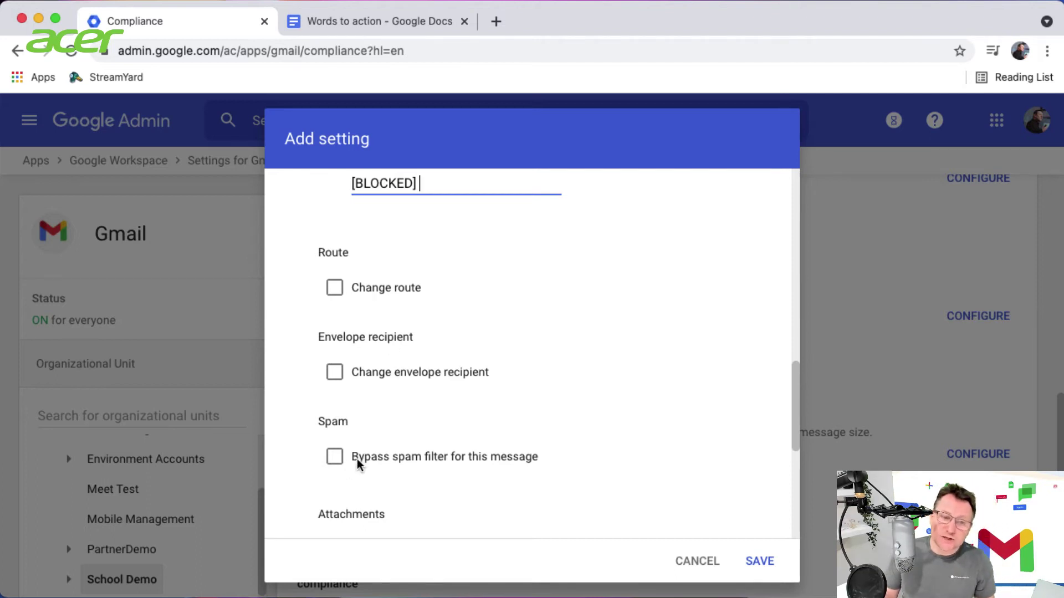
pyautogui.scroll(-1, 357, 459)
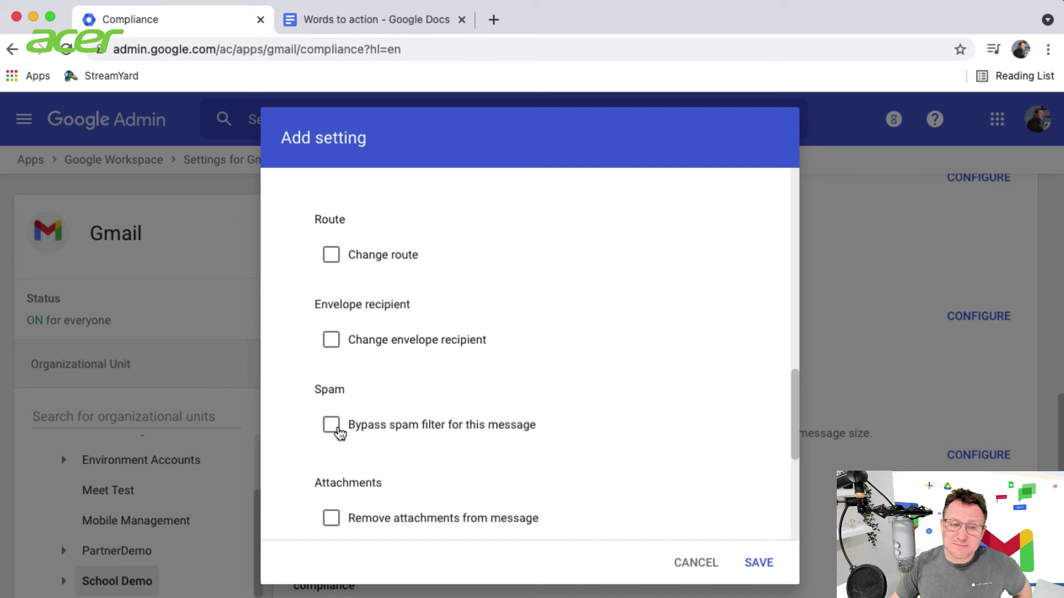
pyautogui.click(333, 425)
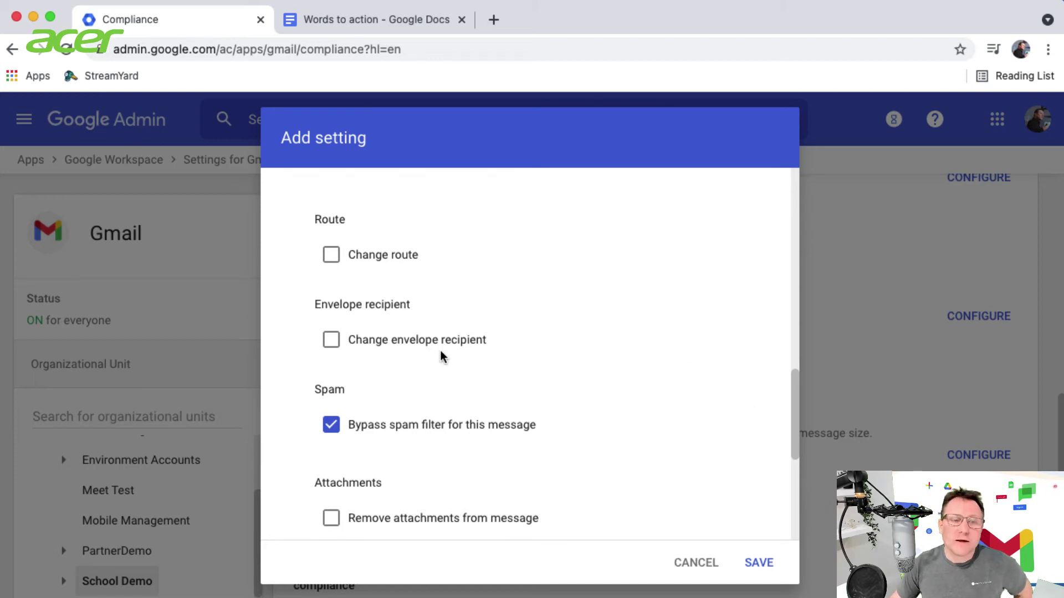
# Turn on Change envelope recipient, replacing the recipient with the teacher's e-mail address
pyautogui.click(333, 342)
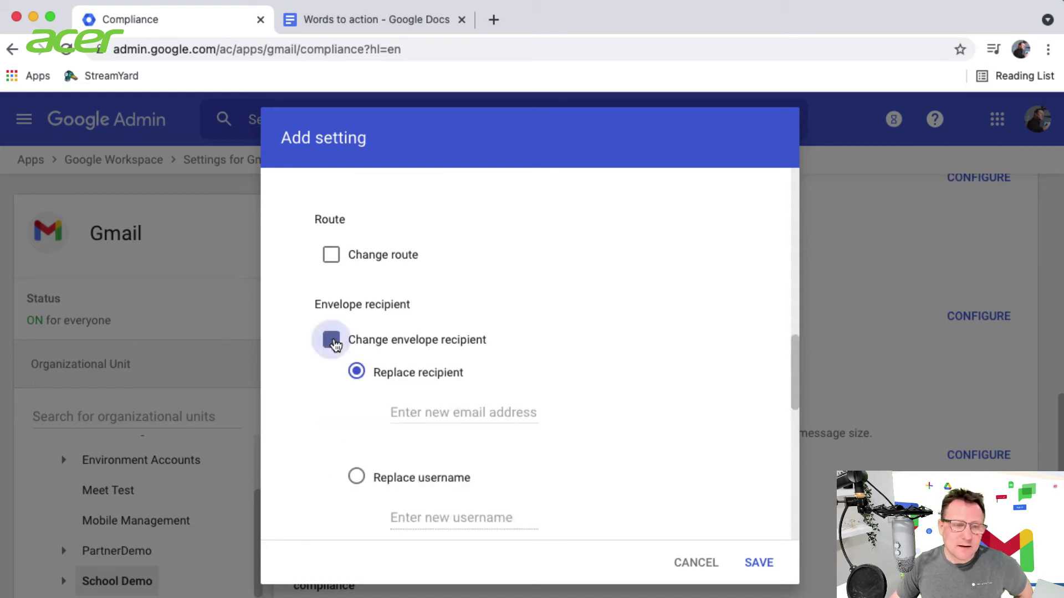
pyautogui.click(456, 414)
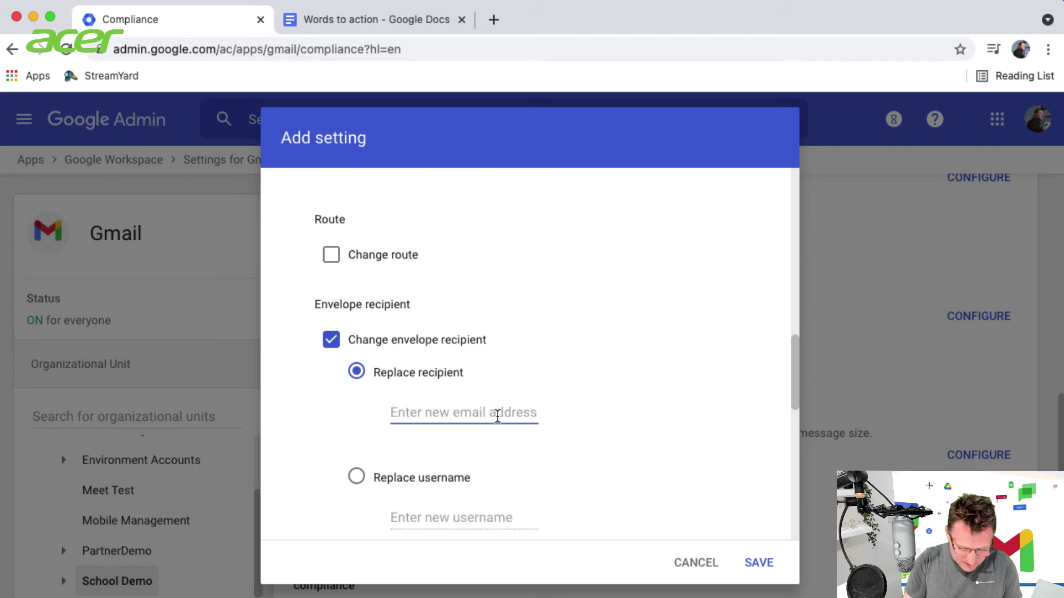
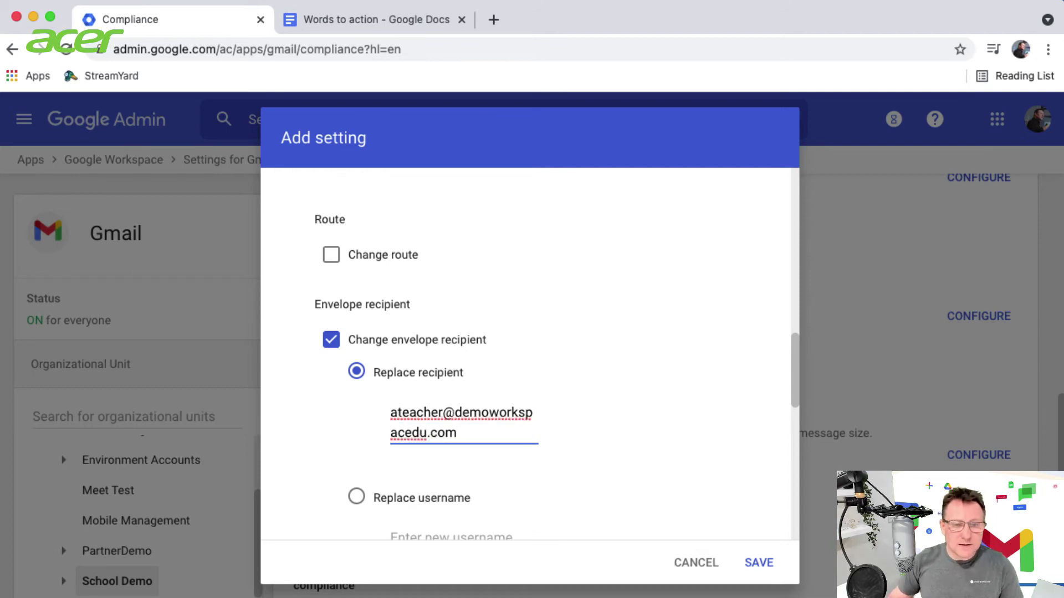
pyautogui.scroll(-3, 544, 430)
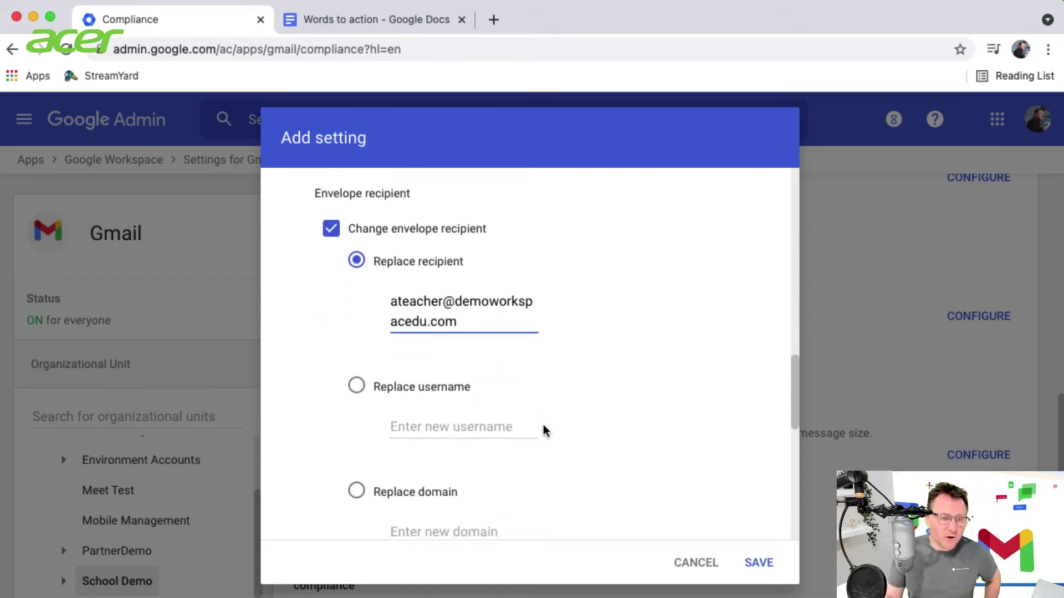
pyautogui.scroll(-2, 544, 430)
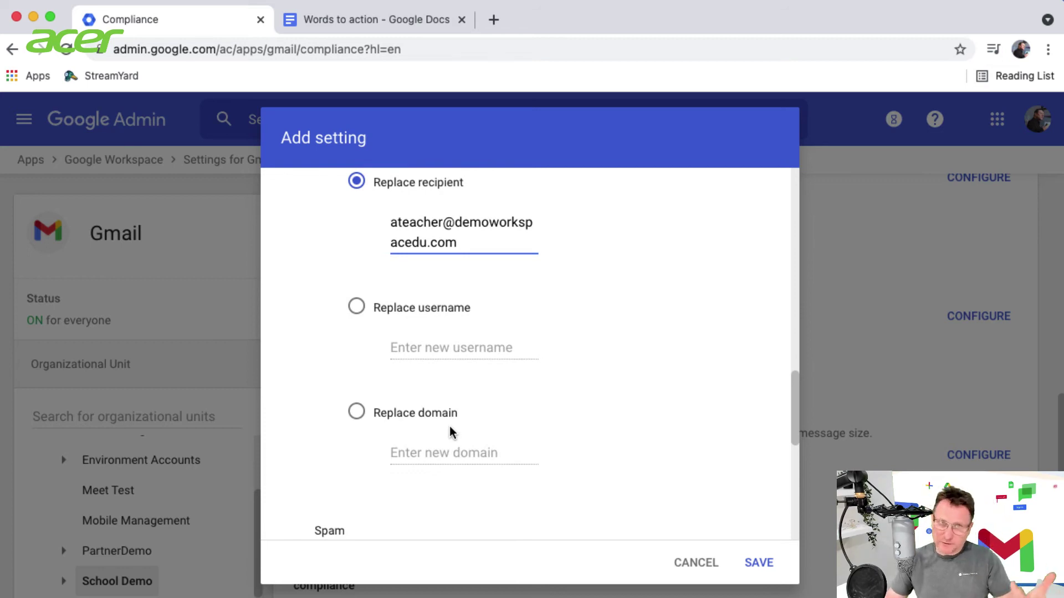
# Show the rule's options and review address lists, Users-only account type and envelope filters
pyautogui.scroll(-3, 450, 432)
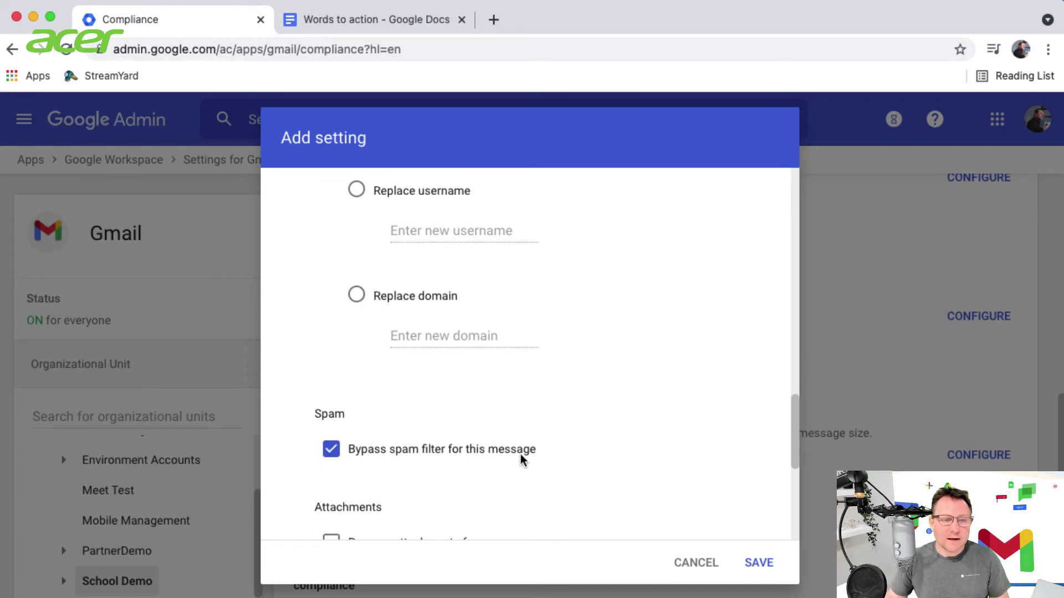
pyautogui.scroll(-2, 520, 459)
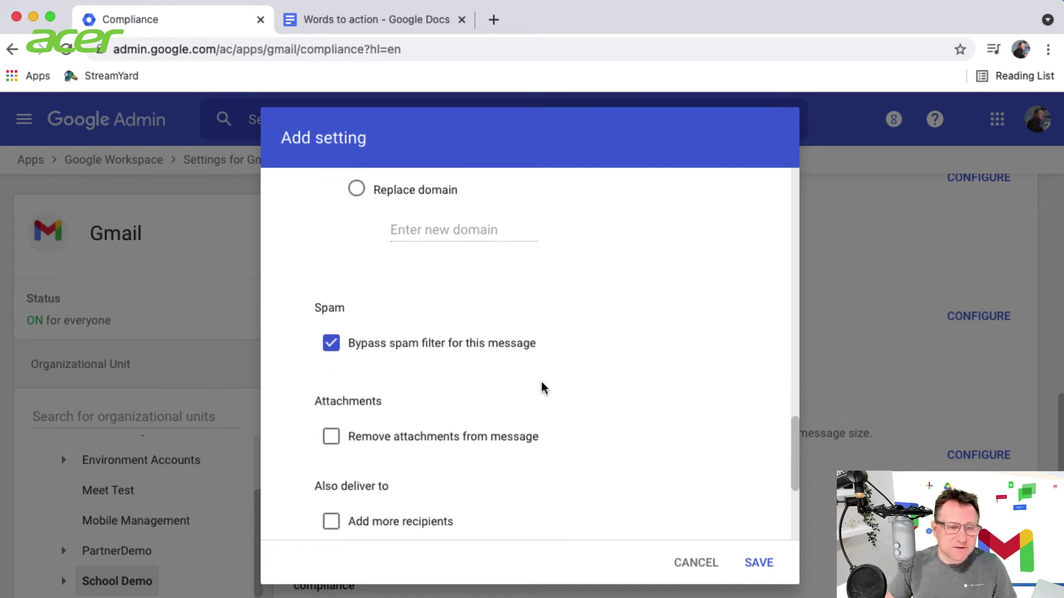
pyautogui.scroll(-3, 541, 388)
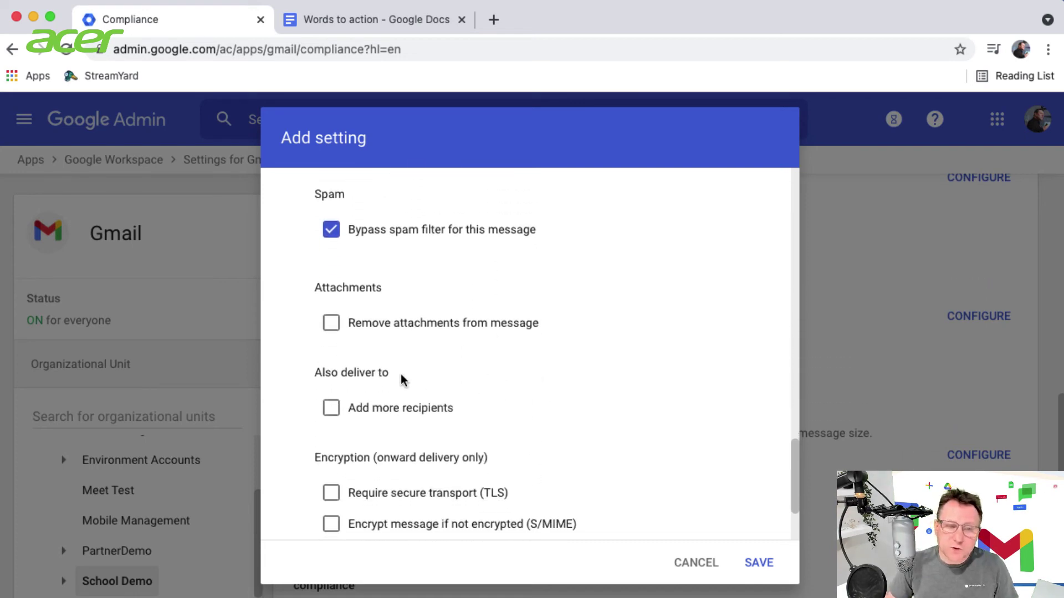
pyautogui.scroll(1, 335, 413)
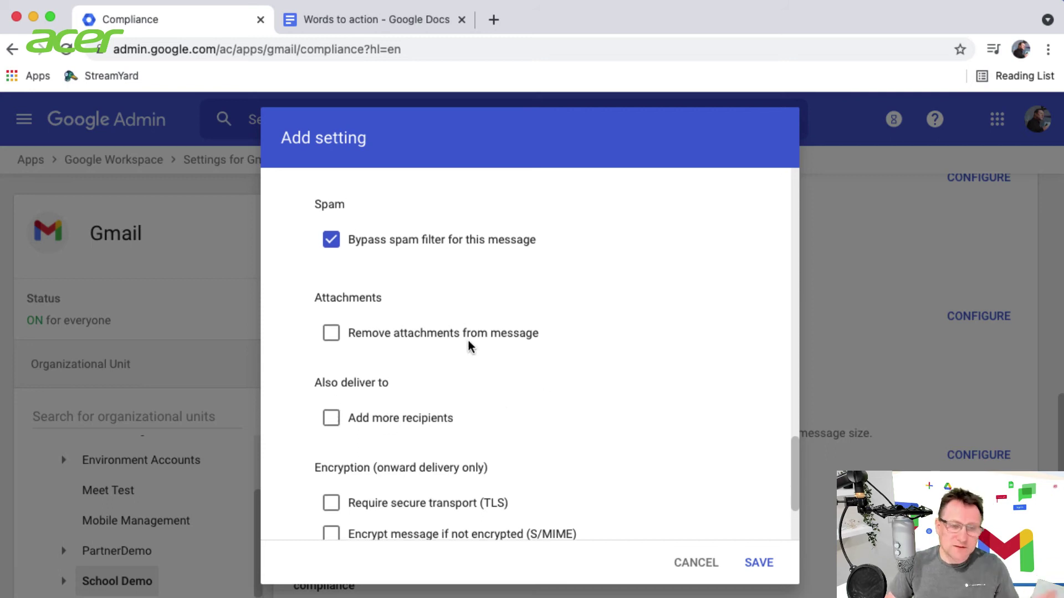
pyautogui.scroll(-4, 467, 342)
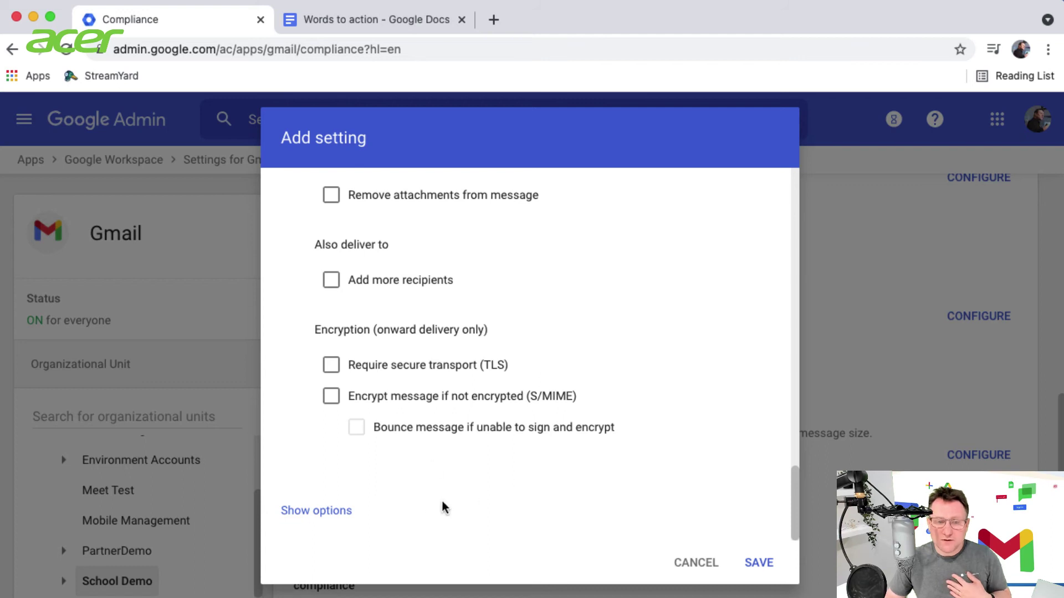
pyautogui.click(306, 510)
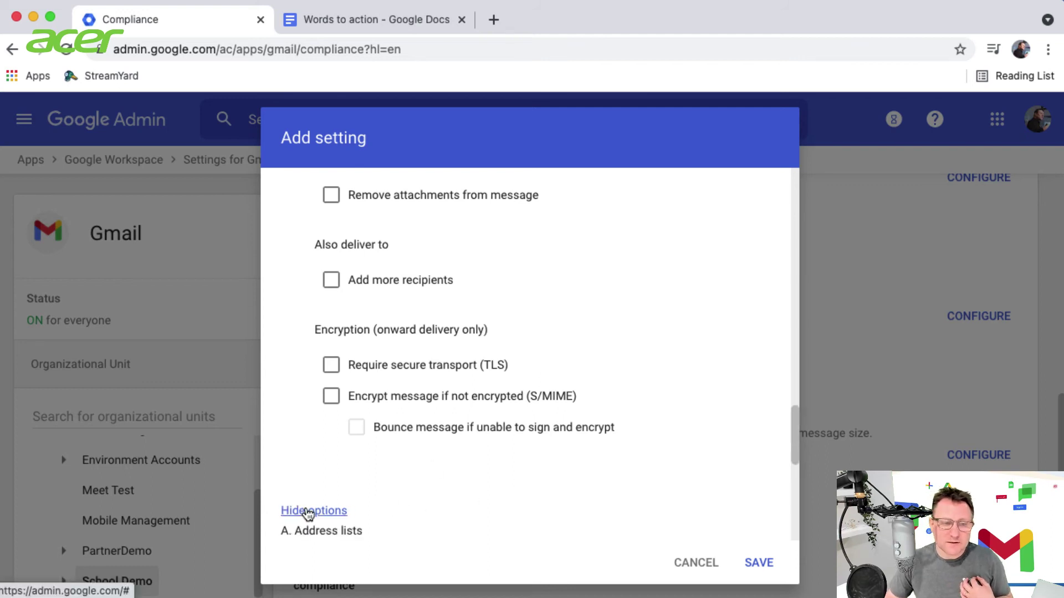
pyautogui.scroll(-3, 477, 458)
pyautogui.scroll(-1, 478, 458)
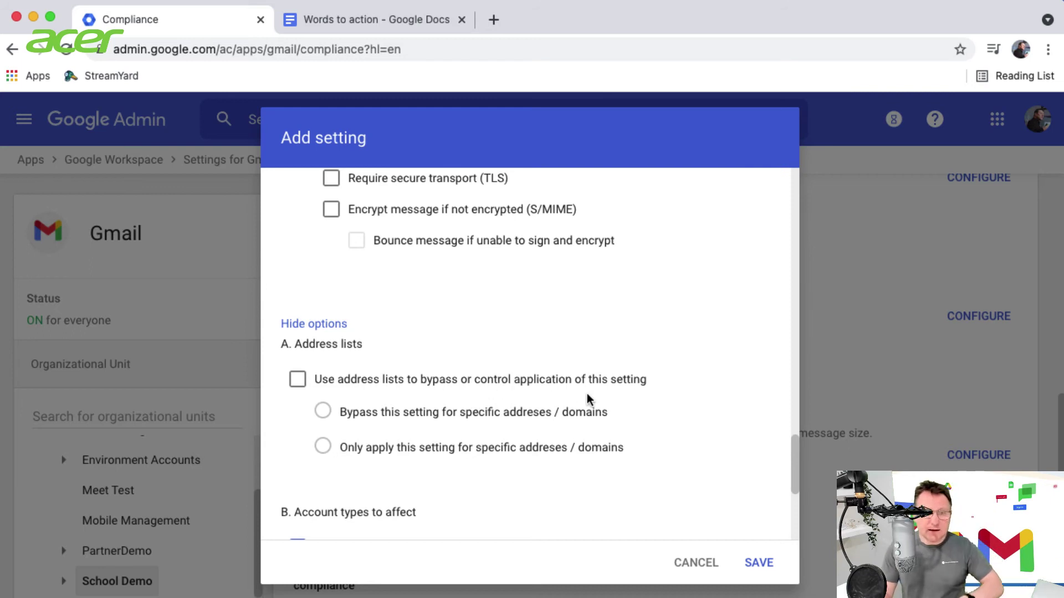
pyautogui.scroll(1, 587, 394)
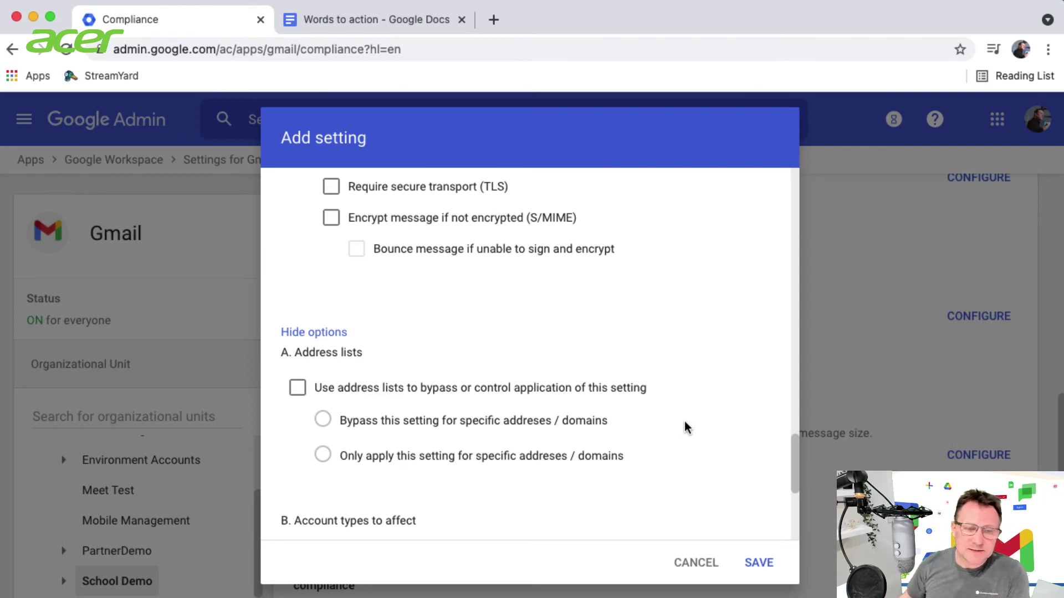
pyautogui.scroll(-5, 606, 451)
pyautogui.scroll(-2, 618, 450)
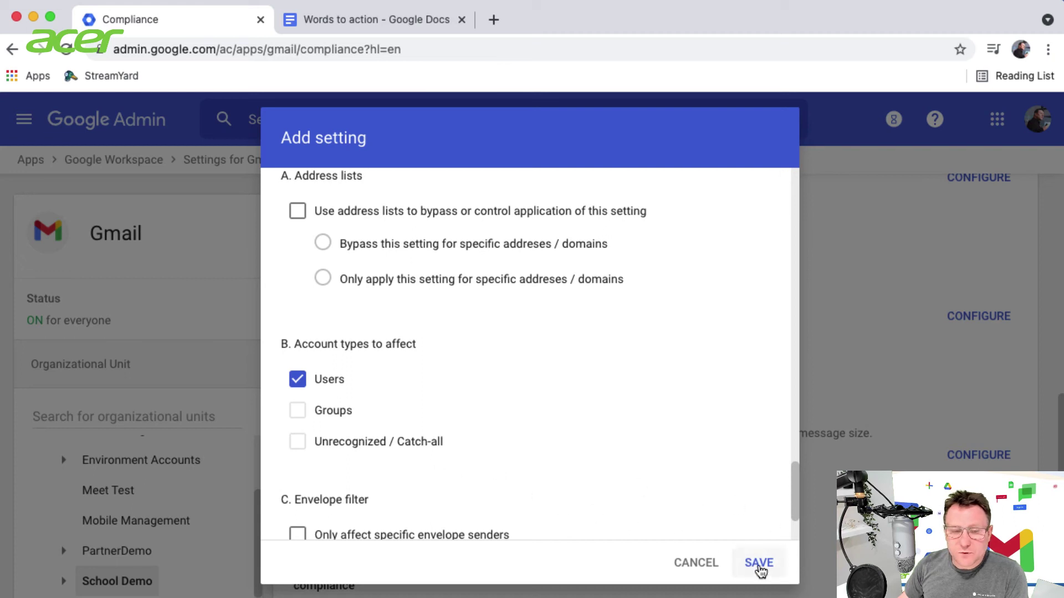
# Save the Blocked works rule and switch to the student's Gmail window
pyautogui.scroll(-4, 488, 459)
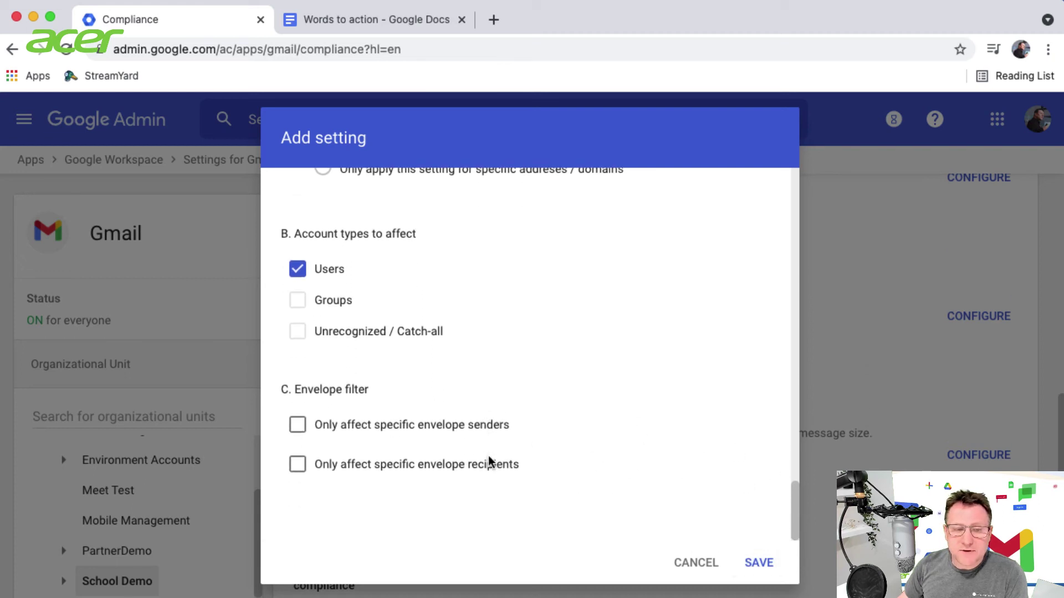
pyautogui.click(759, 563)
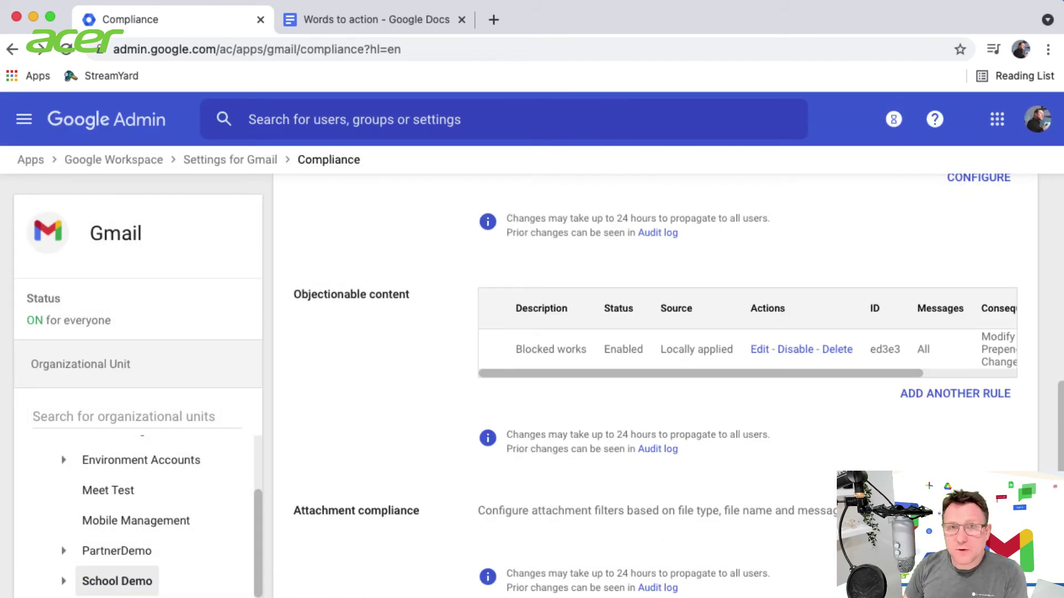
pyautogui.press('super+Tab')
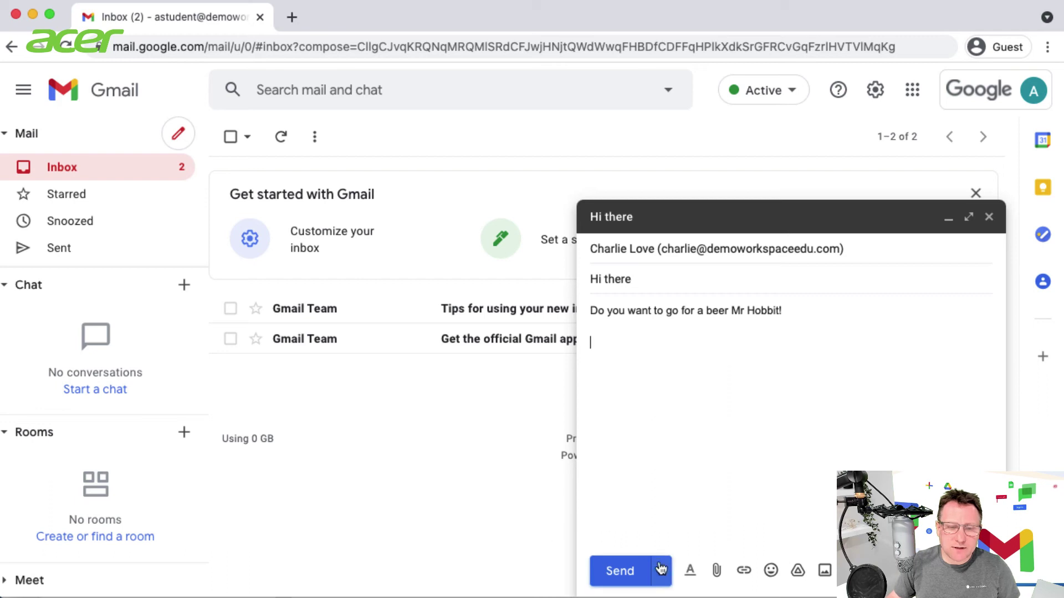
# Send the 'Hi there' test message from the student account
pyautogui.click(625, 572)
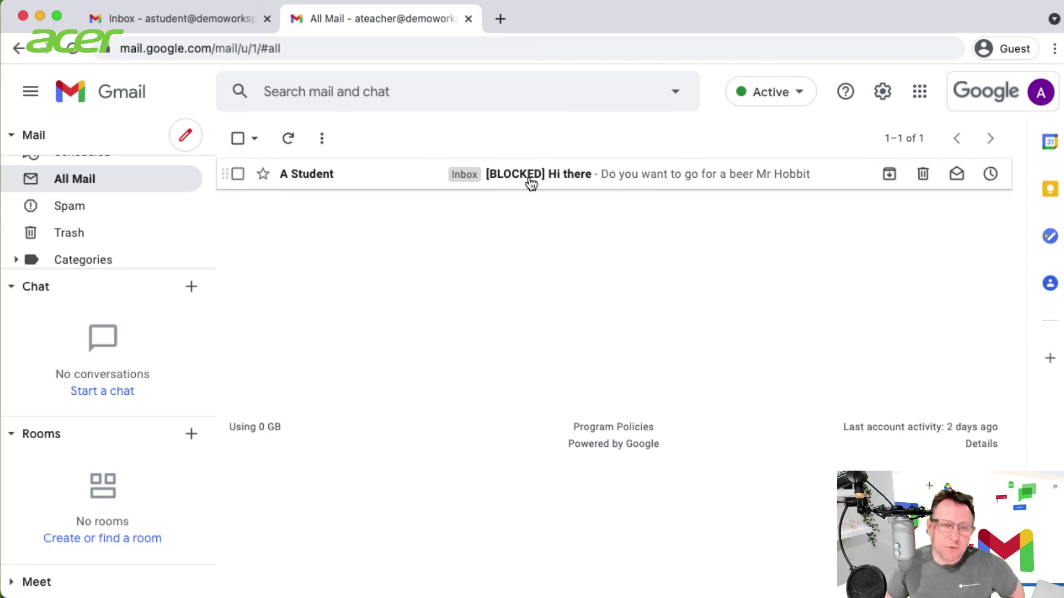
# Open the redirected '[BLOCKED] Hi there' message in the teacher's All Mail
pyautogui.click(582, 181)
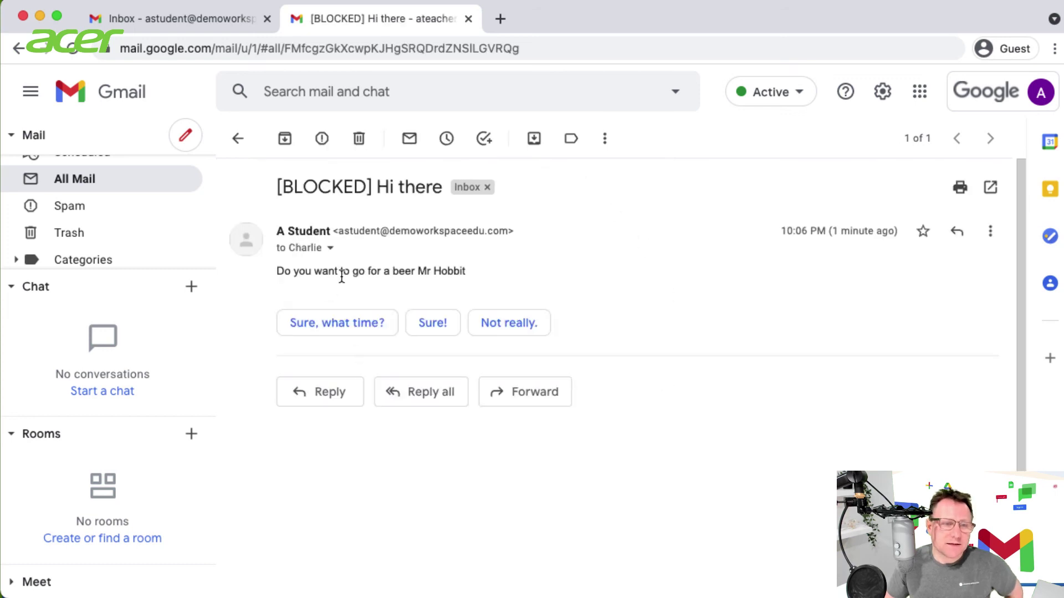